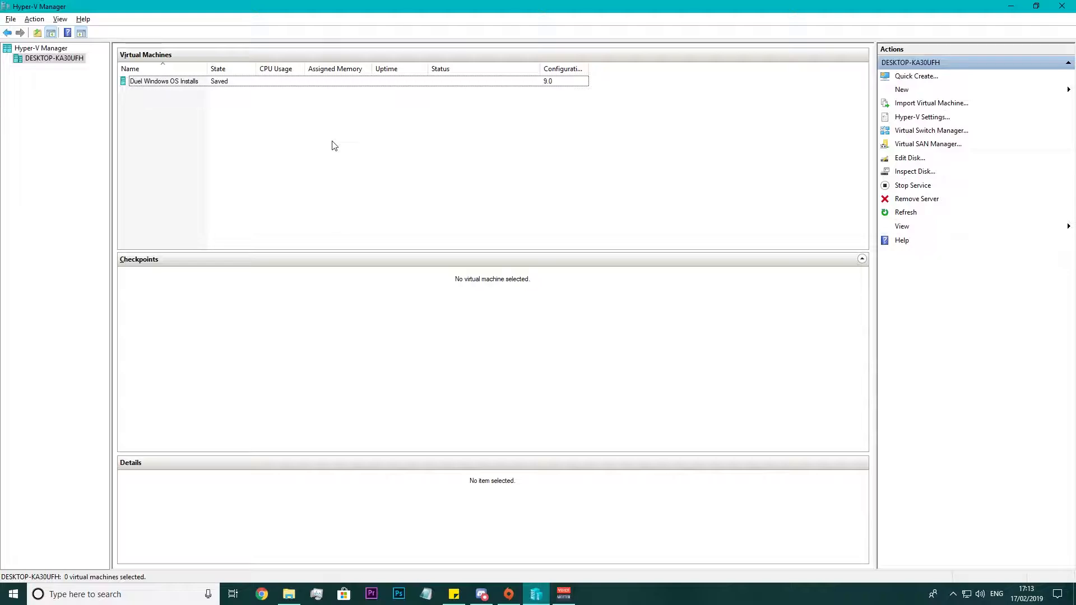
# - Open the connection window of the Duel Windows OS Installs virtual machine, check its media options, and close it
pyautogui.click(164, 82)
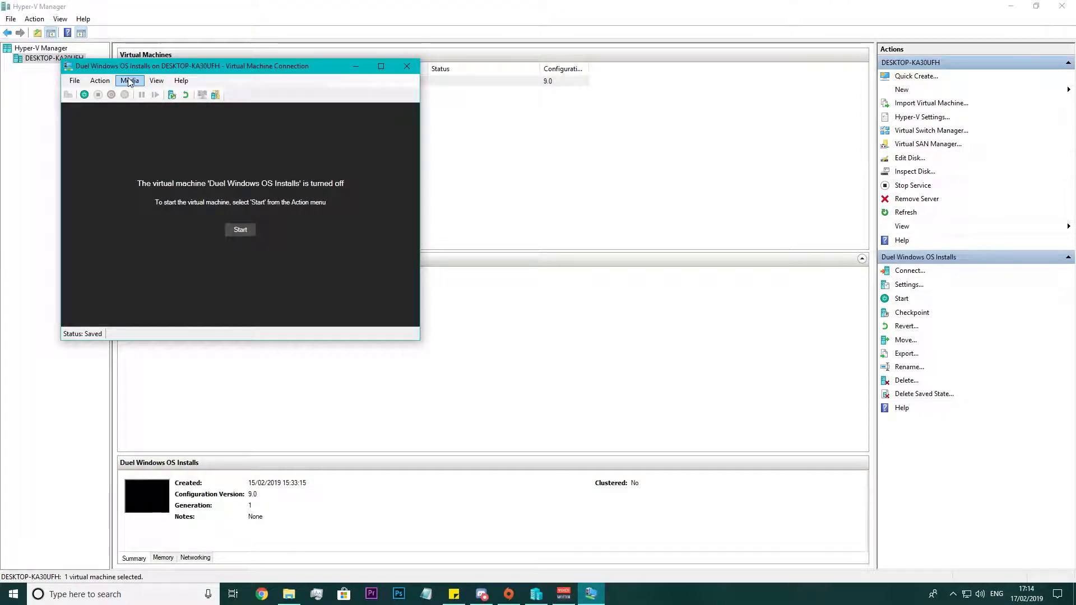
pyautogui.click(130, 81)
pyautogui.click(297, 160)
pyautogui.click(407, 67)
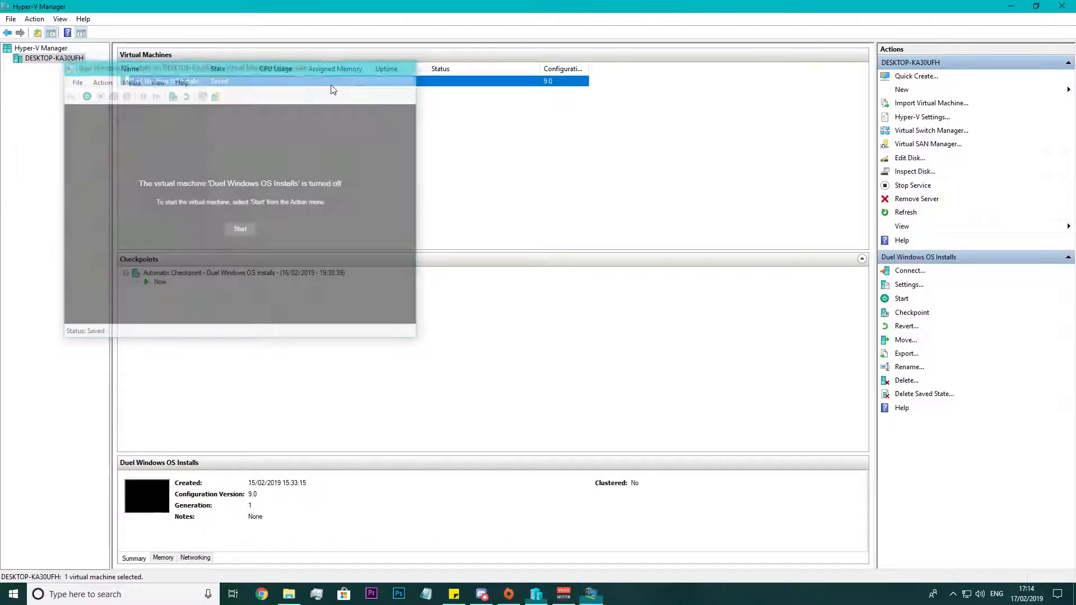
# - Review the hard drive, diskette drive and DVD drive in the settings of the Duel Windows OS Installs virtual machine
pyautogui.rightClick(174, 84)
pyautogui.click(217, 151)
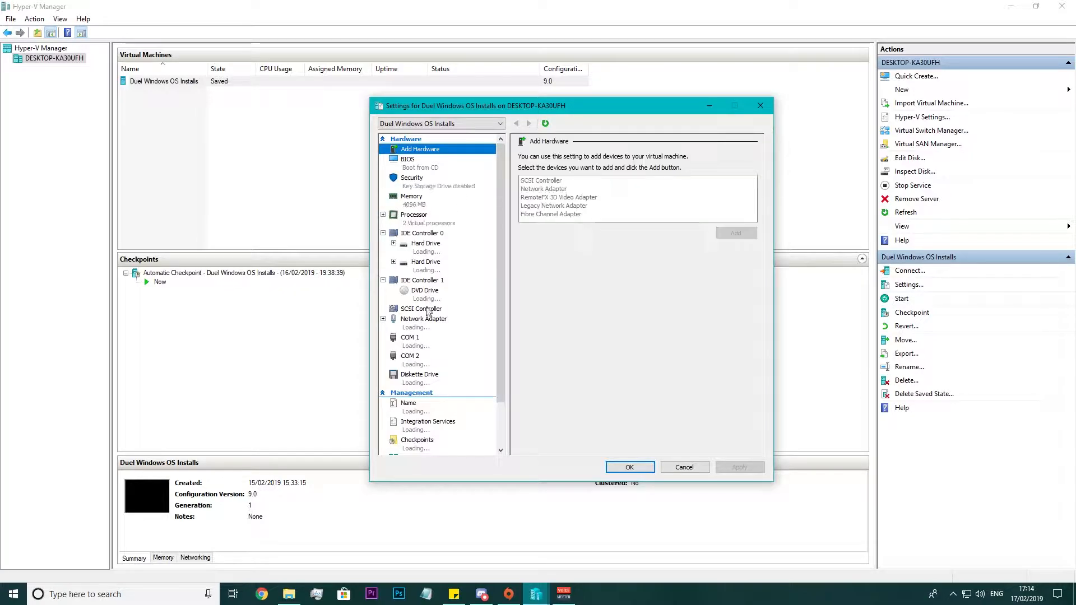
pyautogui.click(430, 264)
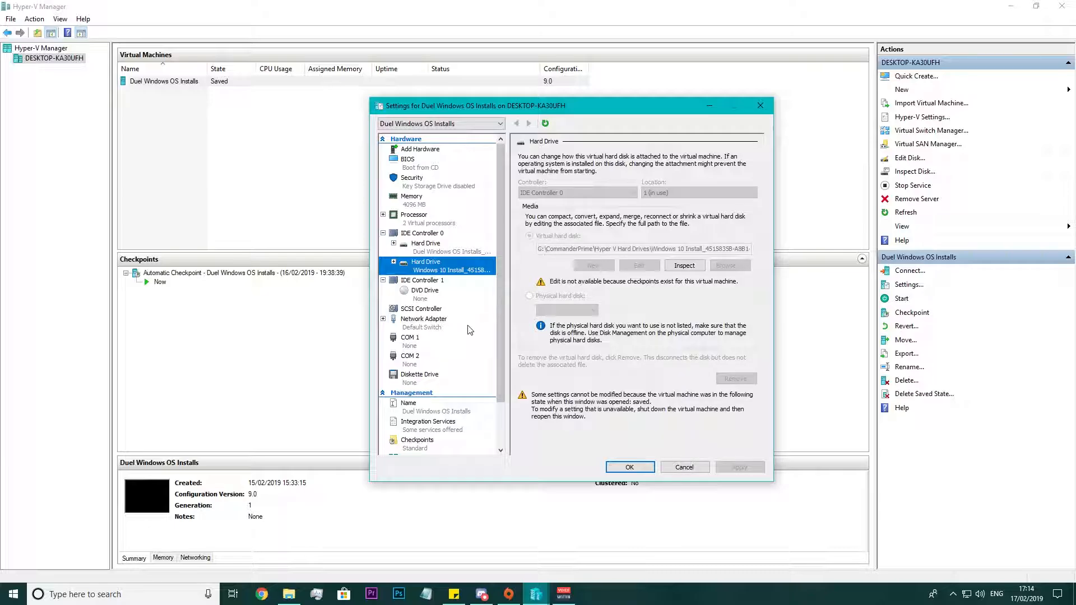
pyautogui.scroll(-2, 438, 375)
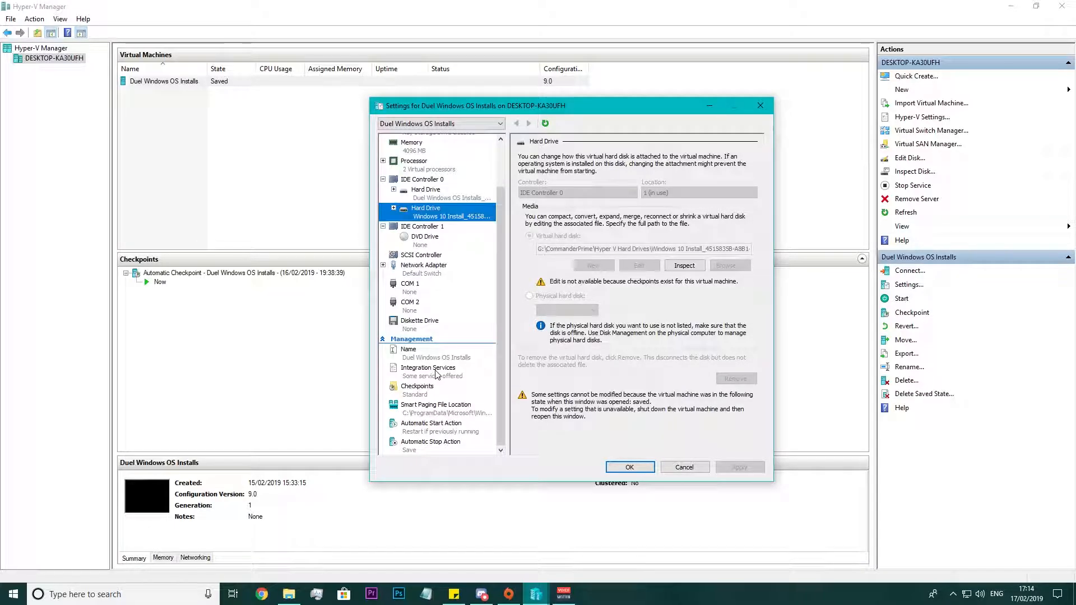
pyautogui.click(425, 323)
pyautogui.scroll(2, 426, 323)
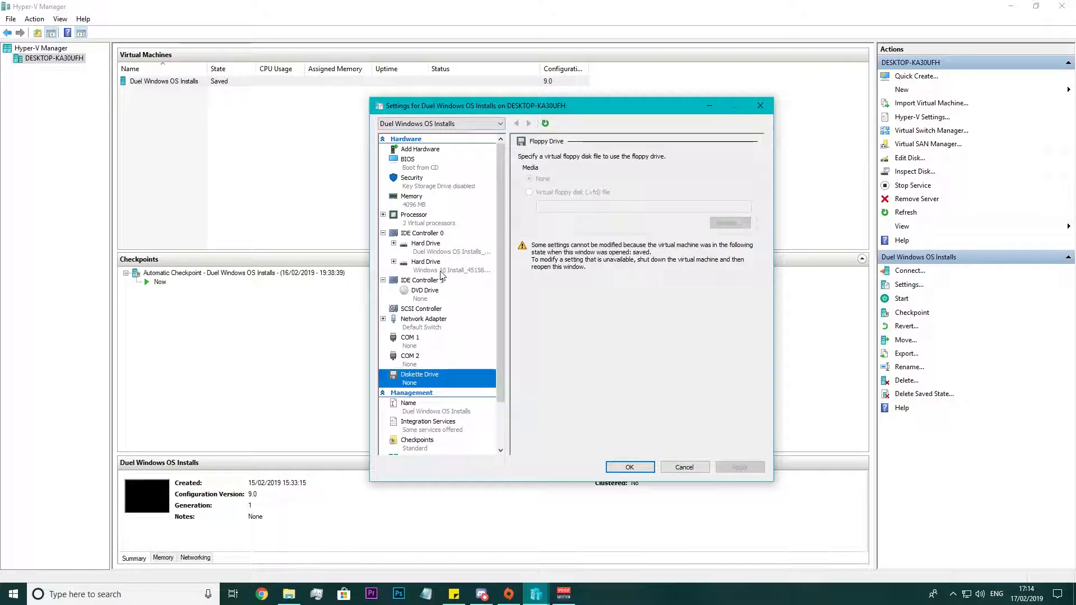
pyautogui.click(421, 280)
pyautogui.click(417, 291)
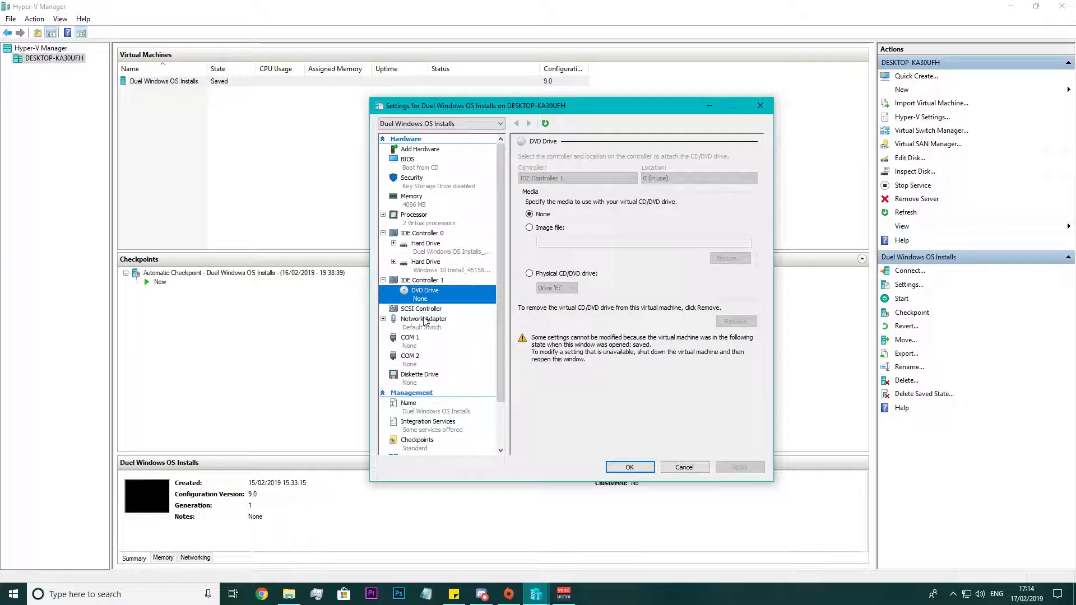
pyautogui.scroll(-2, 446, 339)
pyautogui.scroll(2, 447, 340)
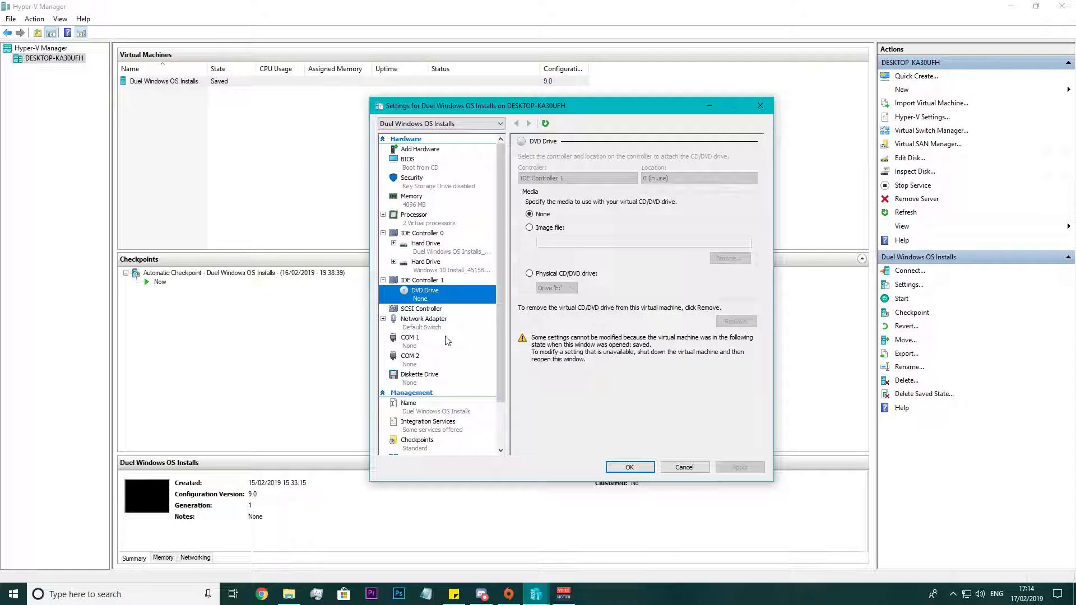
pyautogui.click(756, 104)
# - Connect to the Duel Windows OS Installs virtual machine and start it from its saved state
pyautogui.click(185, 91)
pyautogui.rightClick(182, 81)
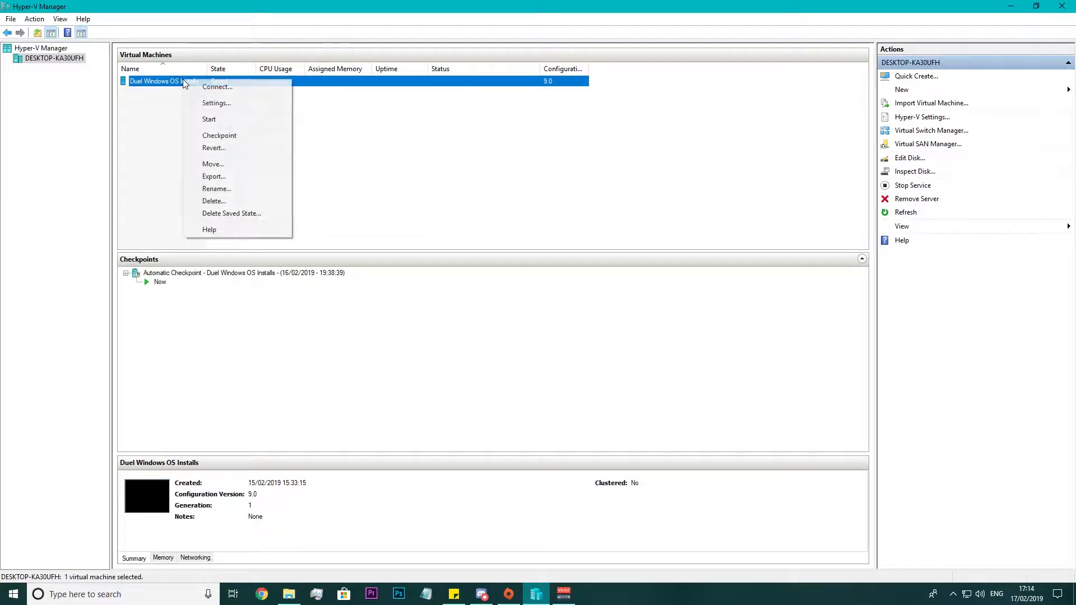
pyautogui.click(216, 86)
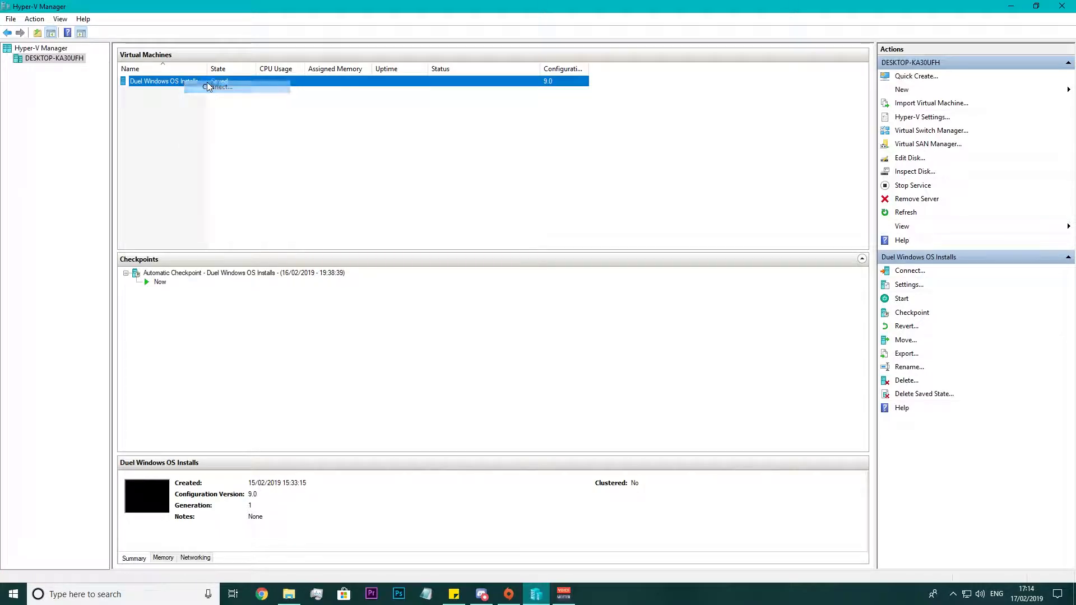
pyautogui.click(250, 231)
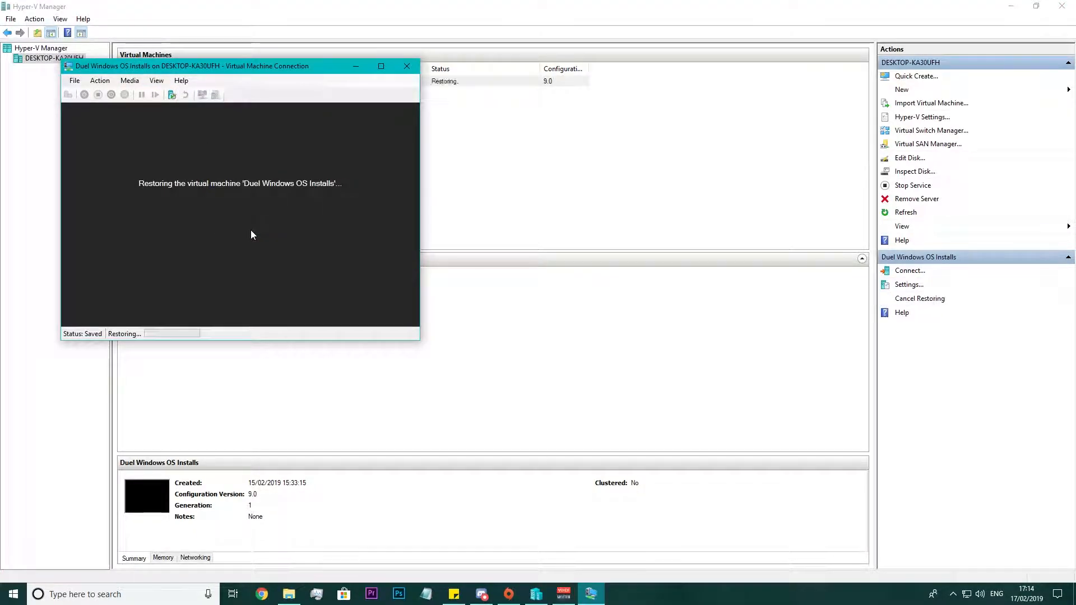
# - Insert the Win8.1_English_x64.iso image into the virtual machine's DVD drive
pyautogui.click(129, 80)
pyautogui.click(270, 215)
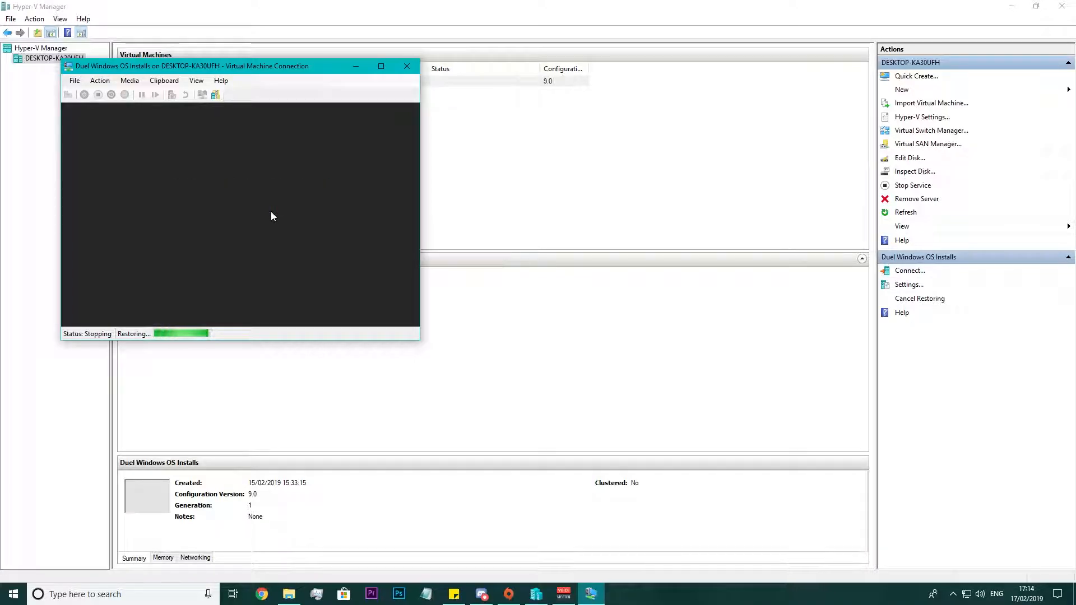
pyautogui.click(130, 80)
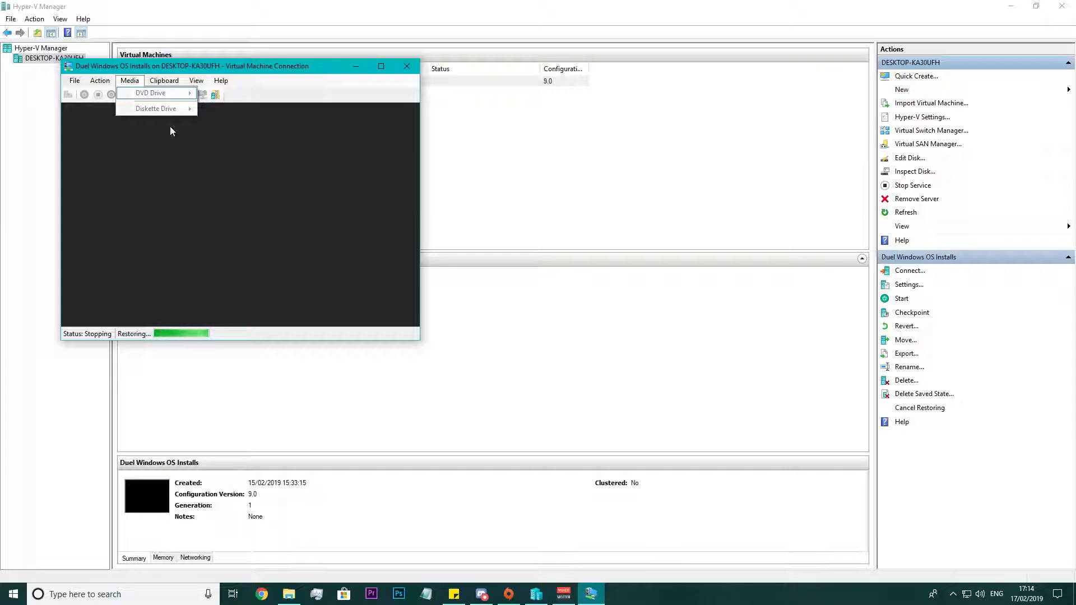
pyautogui.click(312, 266)
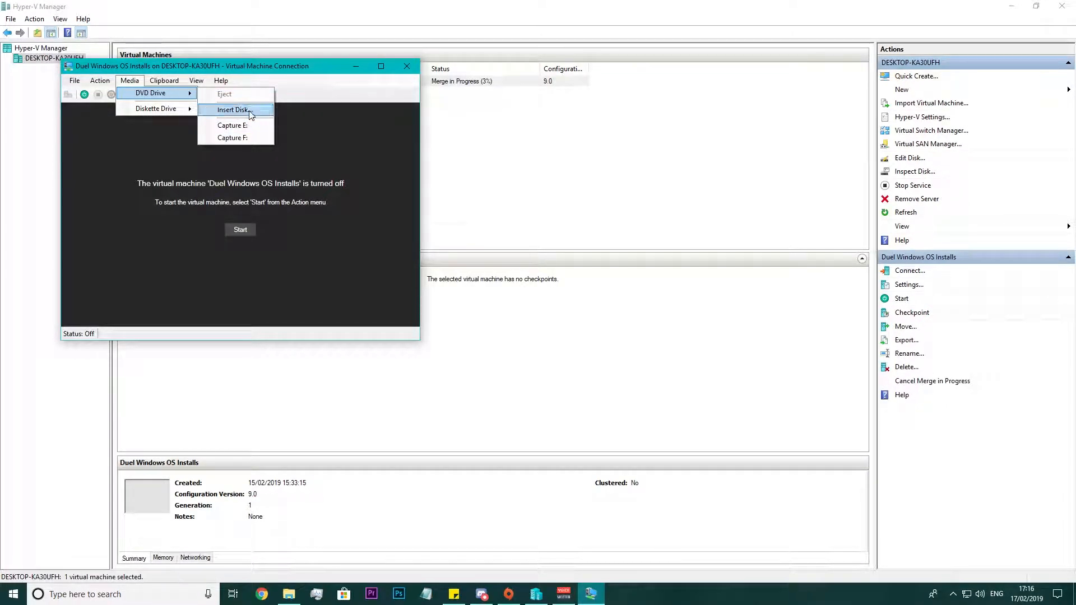
pyautogui.click(248, 110)
pyautogui.doubleClick(201, 151)
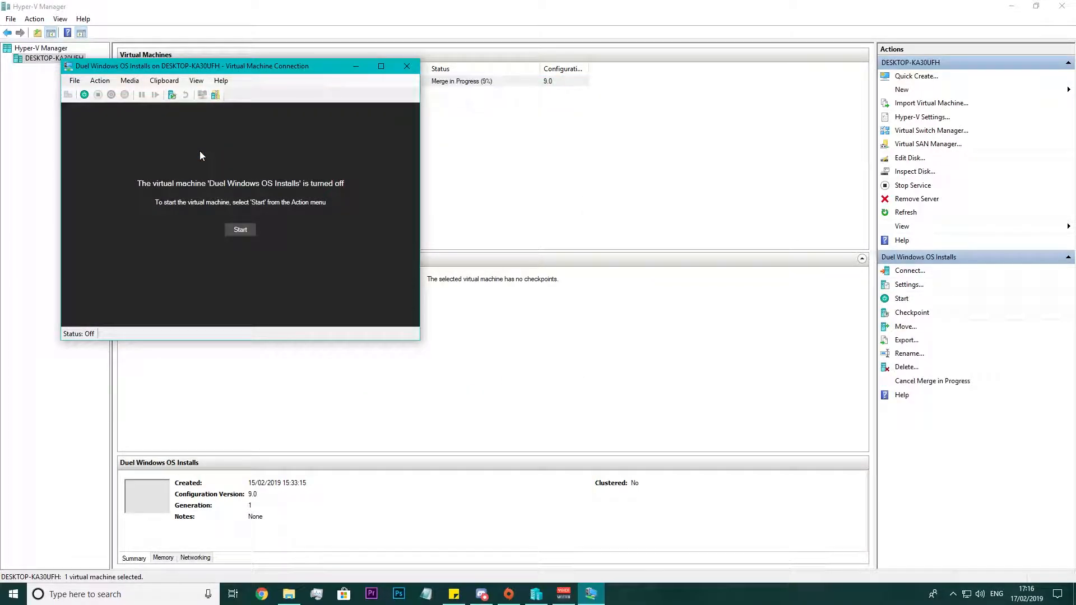
# - Move the virtual machine's connection window away from the machine list and close it
pyautogui.moveTo(219, 67); pyautogui.dragTo(544, 99)
pyautogui.click(206, 96)
pyautogui.doubleClick(180, 81)
pyautogui.click(729, 97)
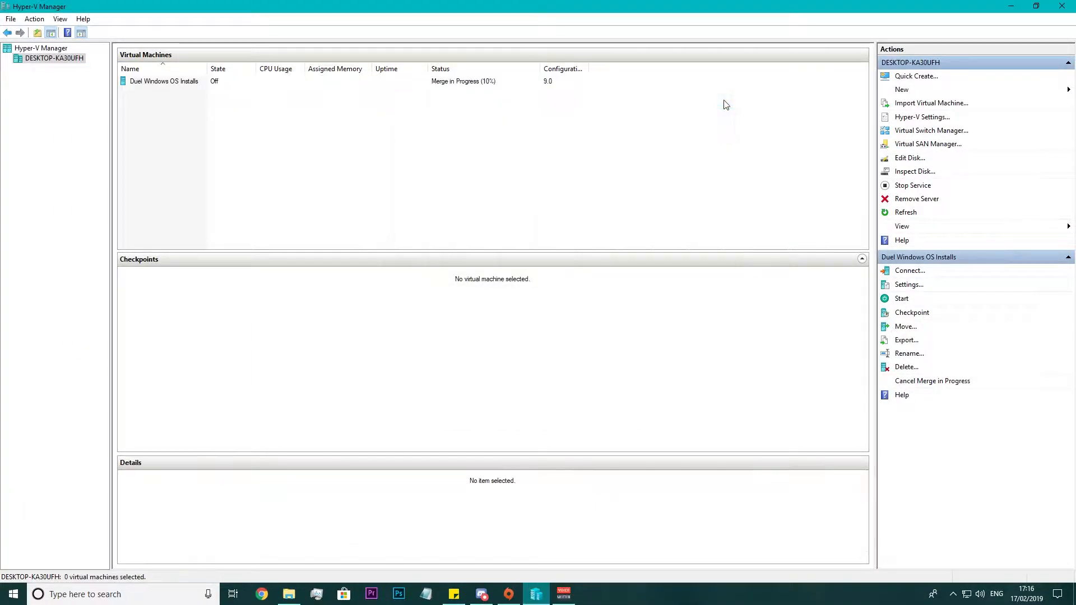
# - Open the settings of Duel Windows OS Installs and review its security, memory and processor configuration
pyautogui.click(166, 85)
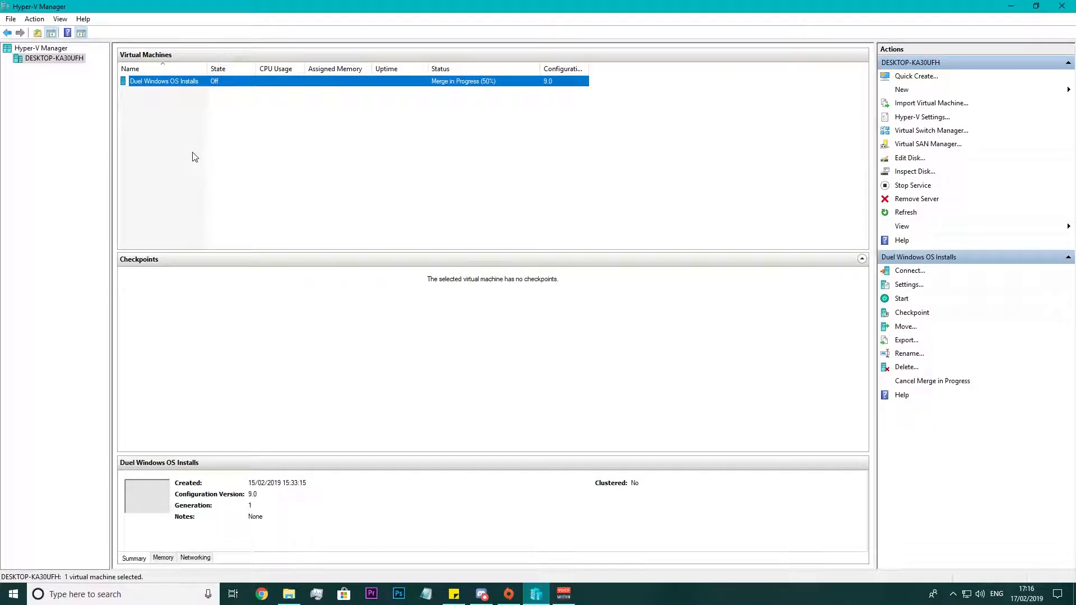
pyautogui.rightClick(170, 80)
pyautogui.click(202, 102)
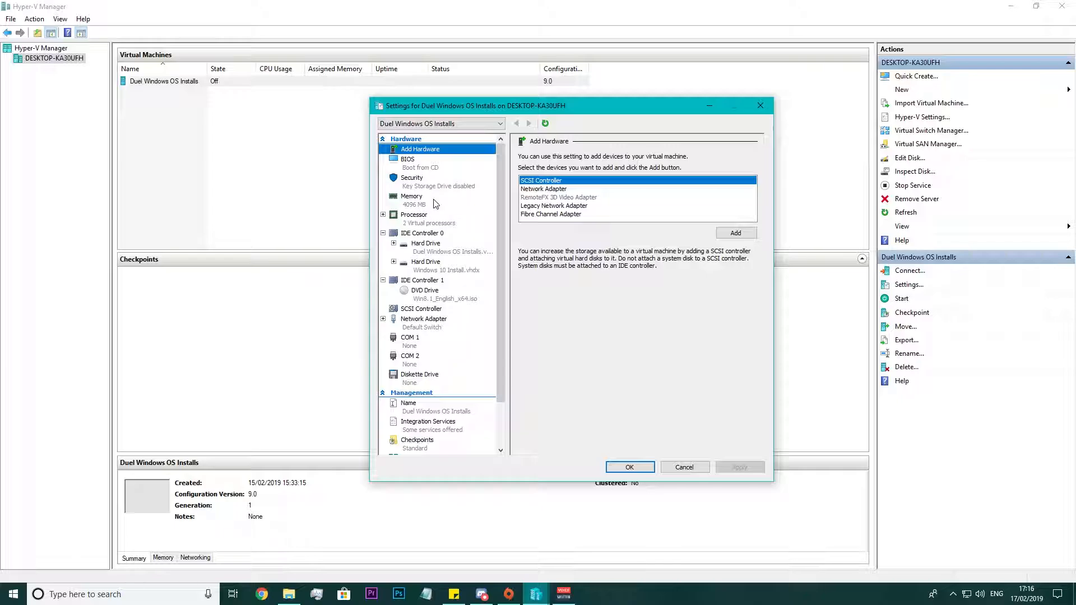
pyautogui.click(428, 217)
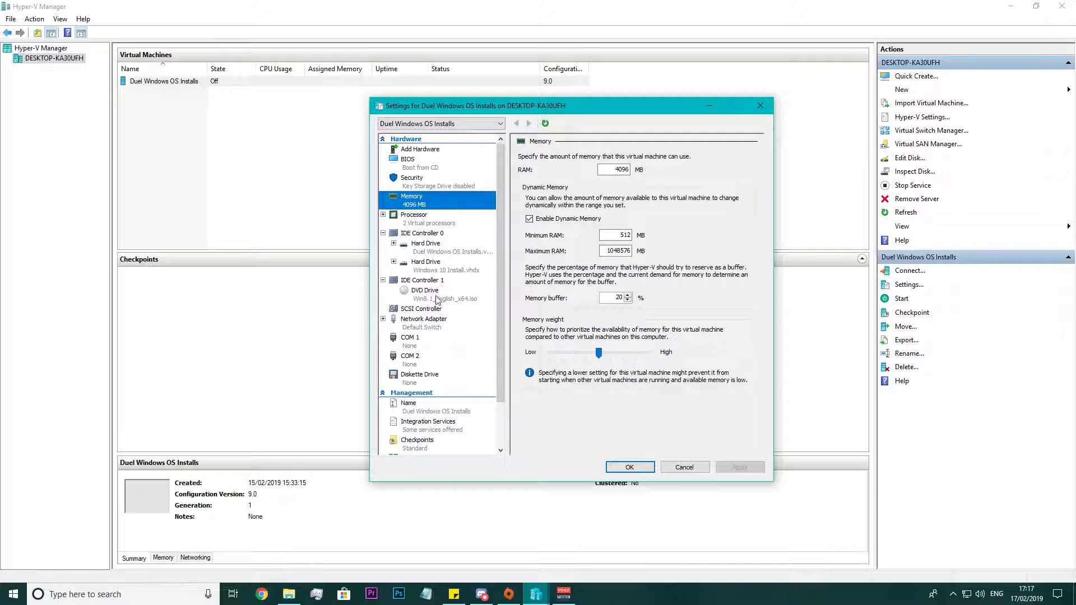
pyautogui.click(424, 181)
pyautogui.click(414, 201)
pyautogui.click(423, 224)
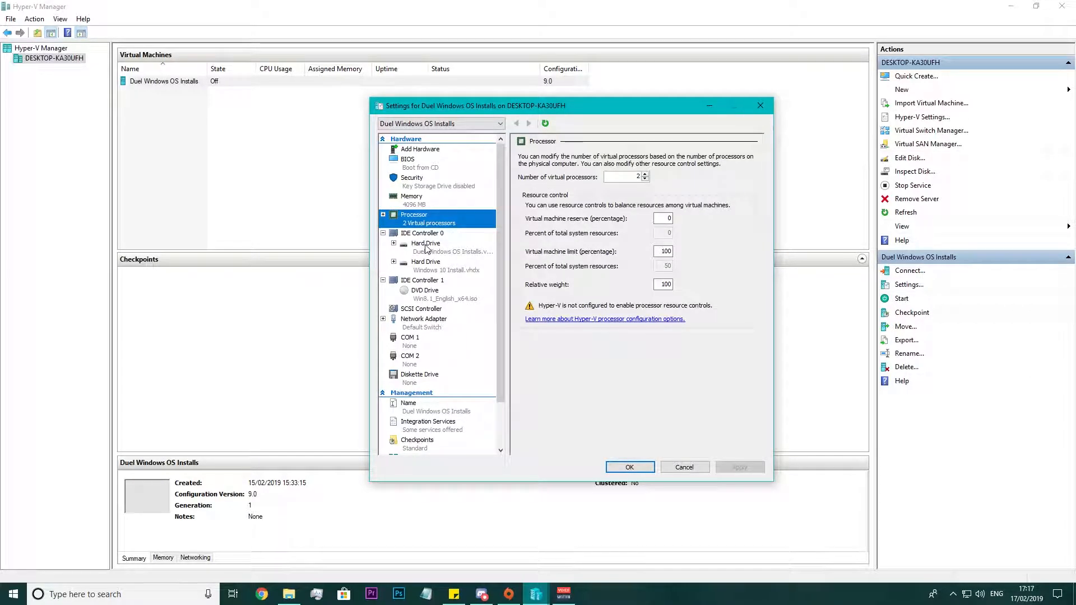
# - Compare the two virtual hard drives, check the DVD drive and network adapter, and close the virtual machine settings
pyautogui.click(425, 247)
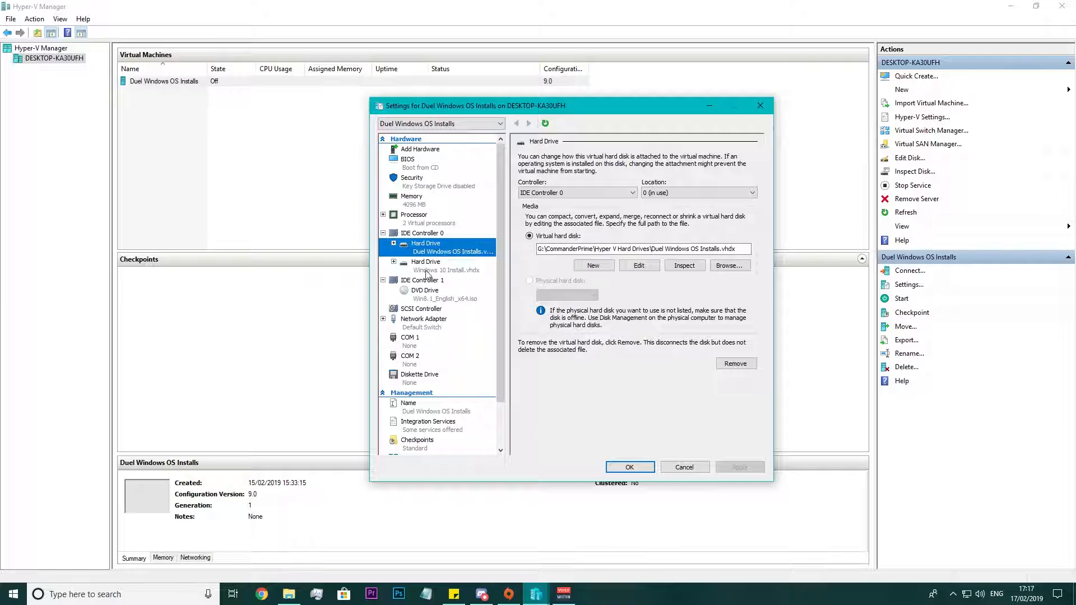
pyautogui.click(433, 270)
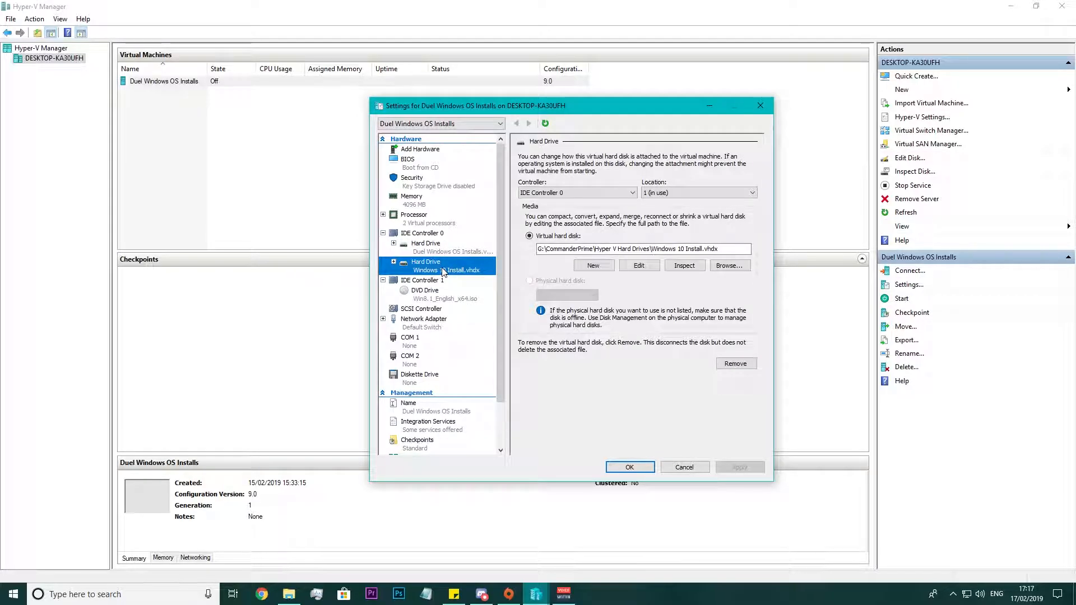
pyautogui.click(422, 248)
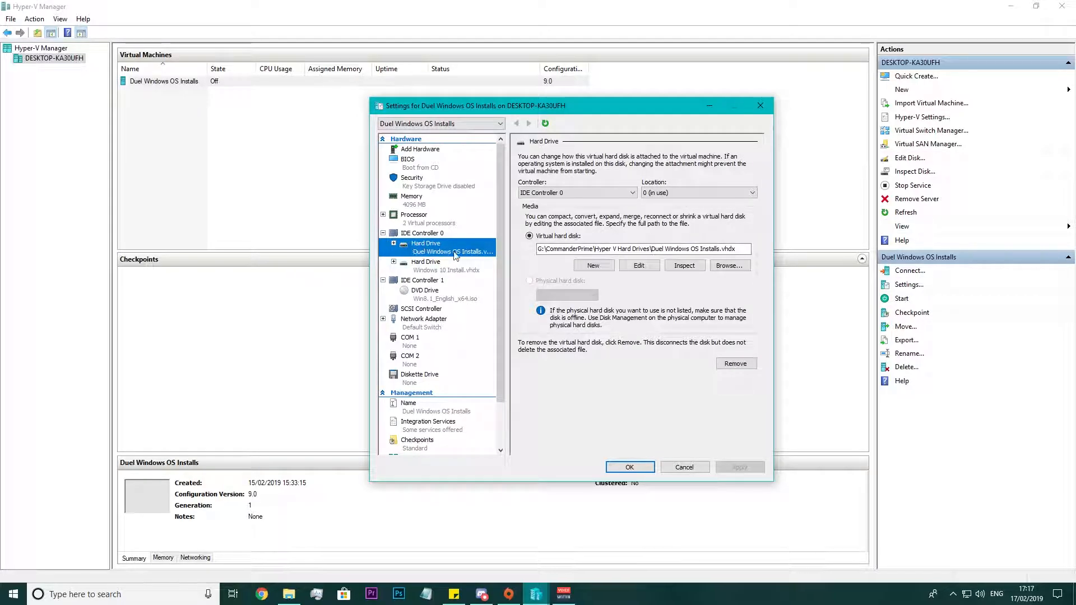
pyautogui.click(427, 265)
pyautogui.click(417, 247)
pyautogui.click(429, 292)
pyautogui.click(424, 321)
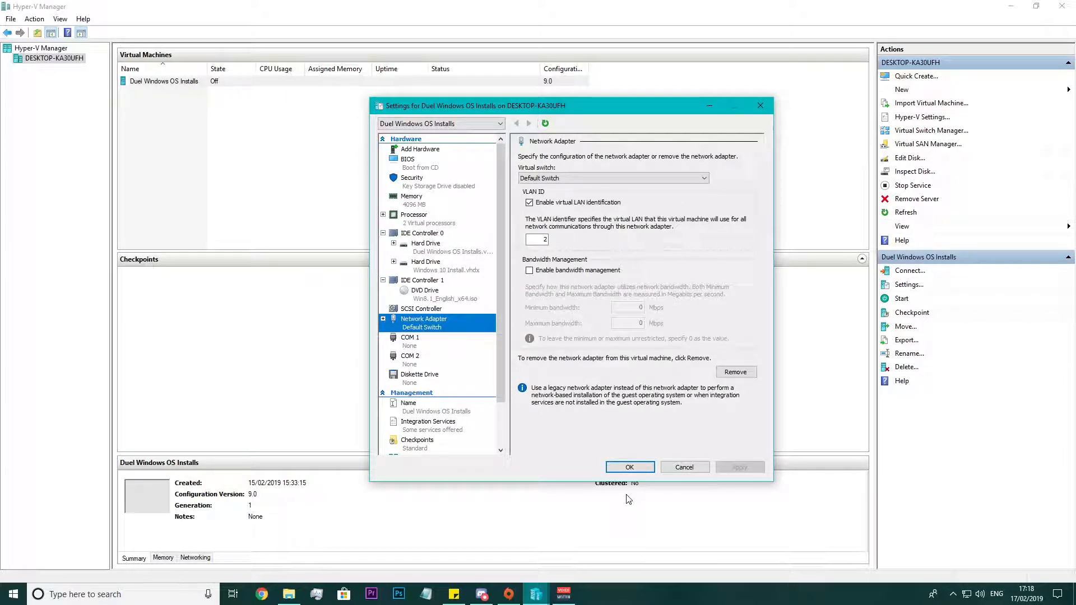
pyautogui.click(627, 472)
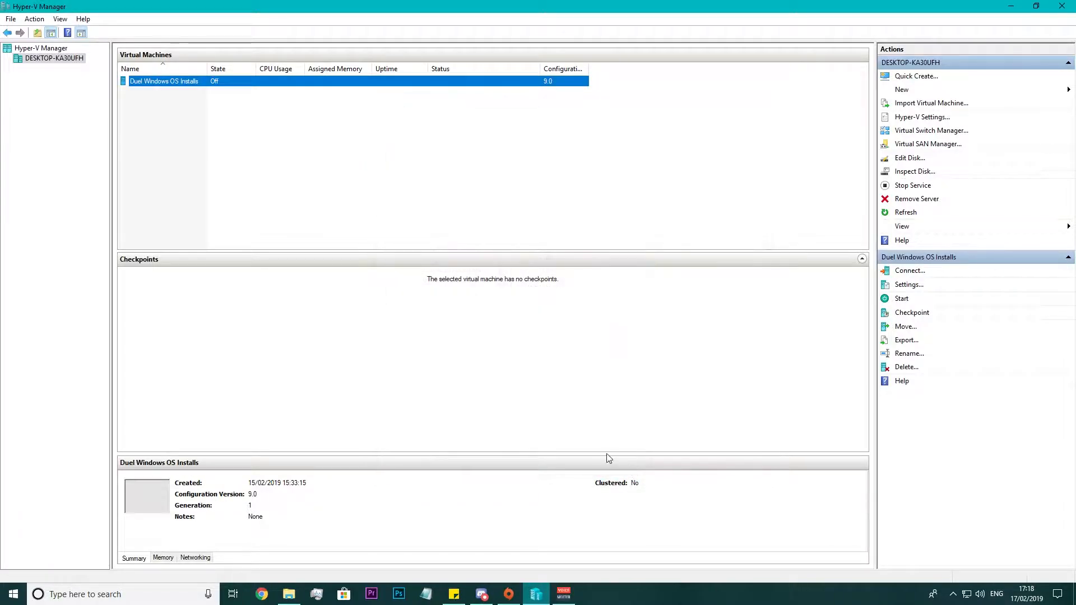
# - Start the Duel Windows OS Installs virtual machine, boot it from the DVD image, and maximize its connection window
pyautogui.doubleClick(219, 83)
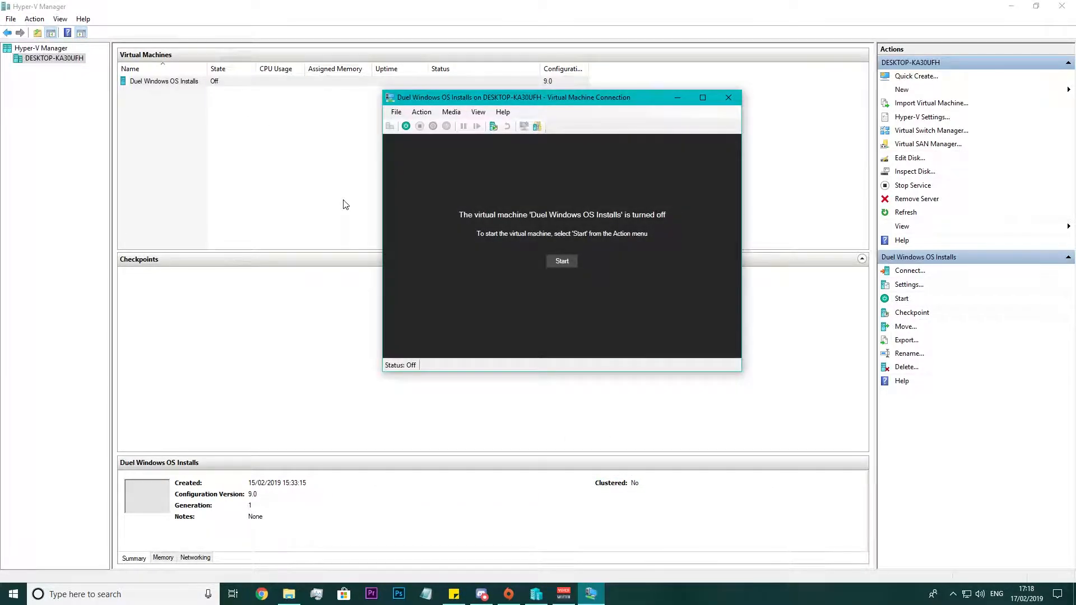
pyautogui.click(568, 267)
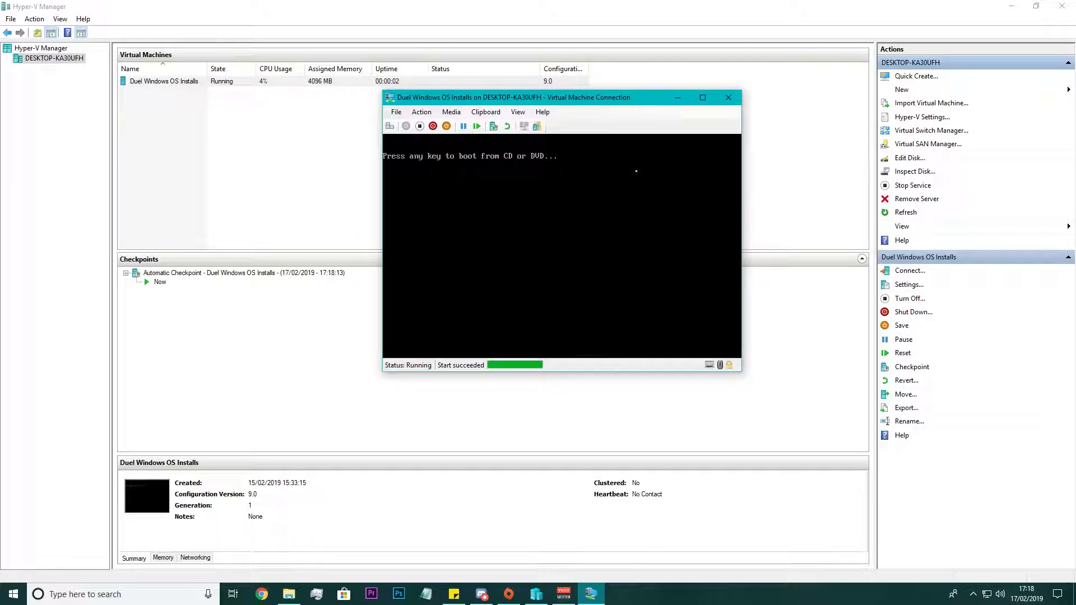
pyautogui.press('Return')
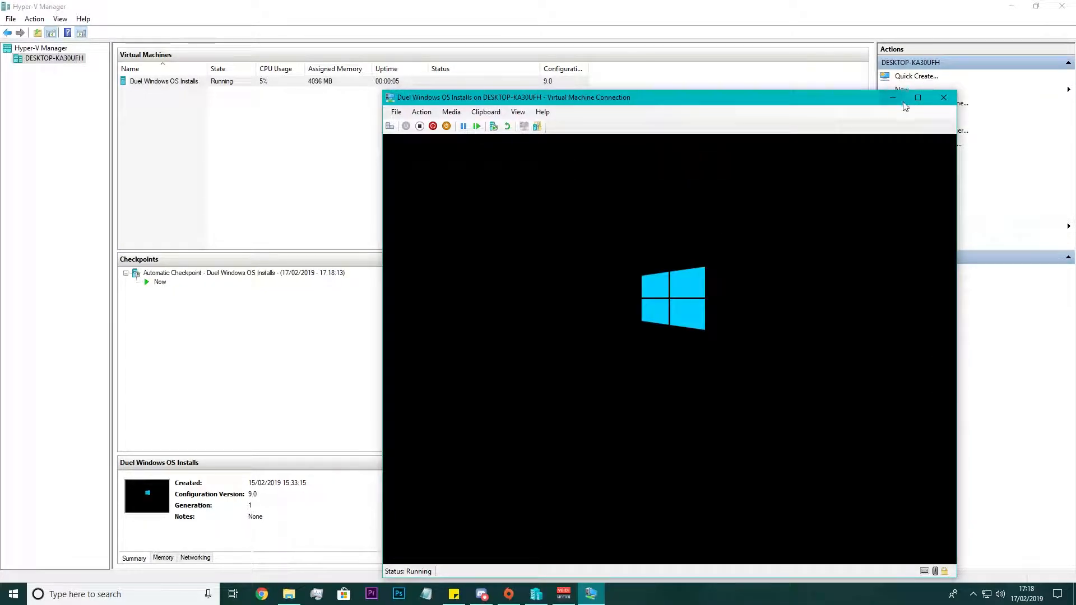
pyautogui.click(923, 97)
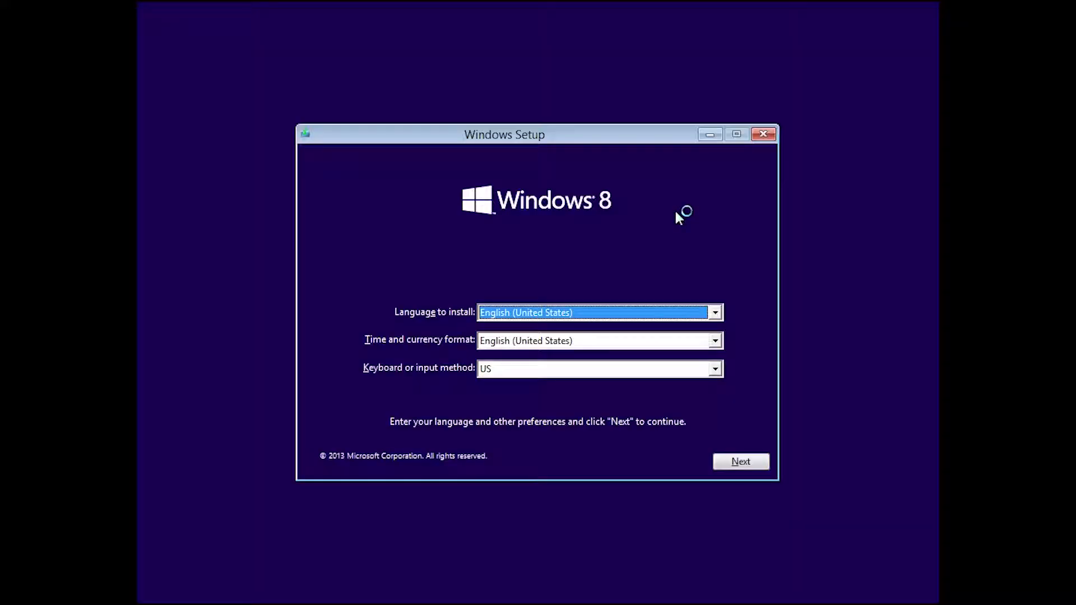
# - Keep English (United States) as the install language, set the time and currency format to English (United Kingdom), and continue
pyautogui.click(716, 313)
pyautogui.click(717, 312)
pyautogui.click(716, 342)
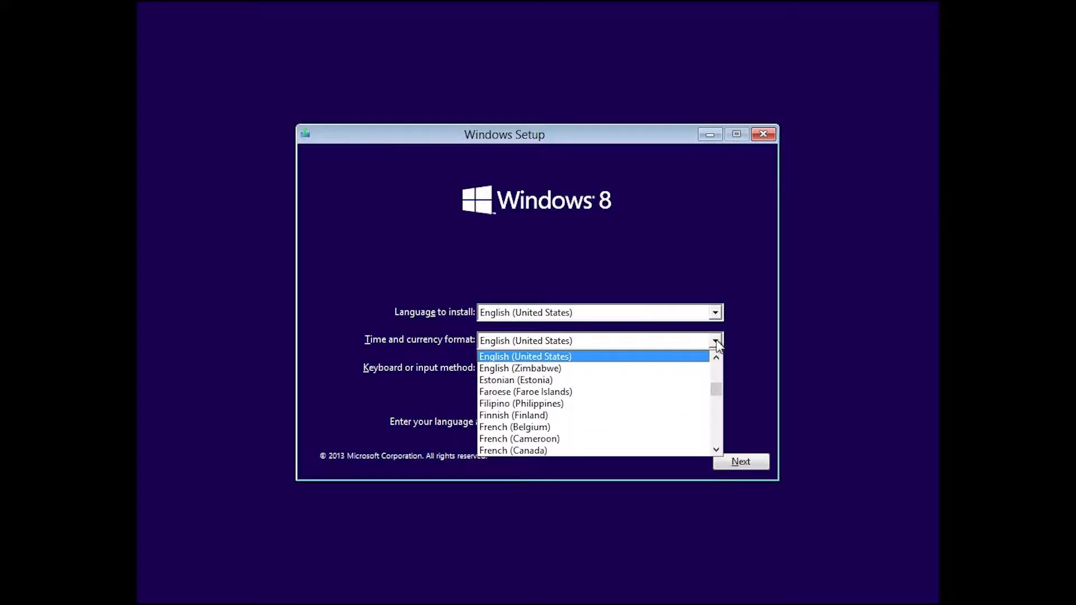
pyautogui.scroll(2, 653, 369)
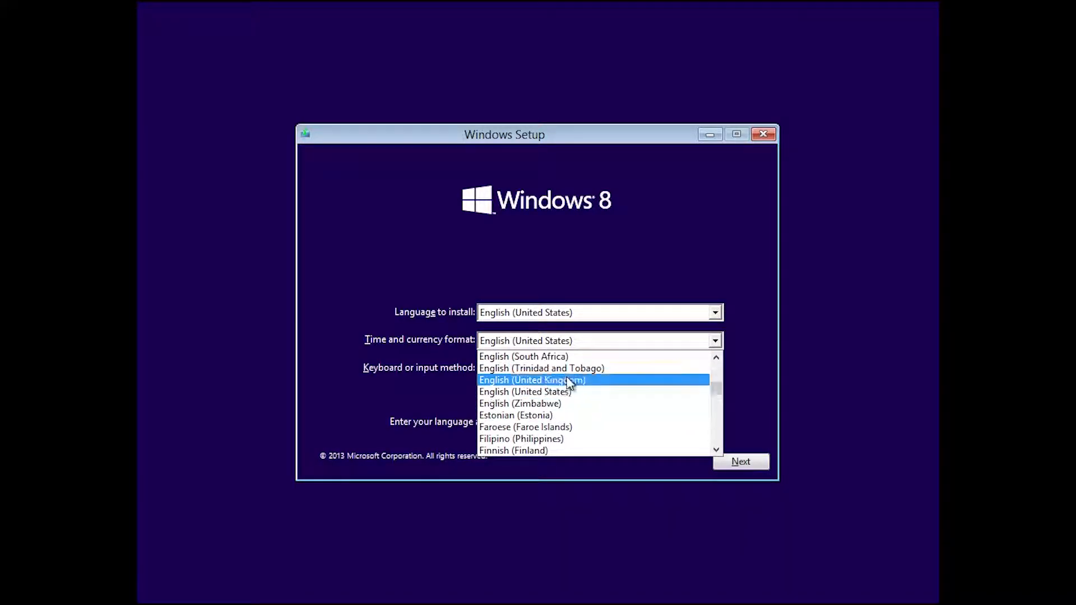
pyautogui.click(558, 378)
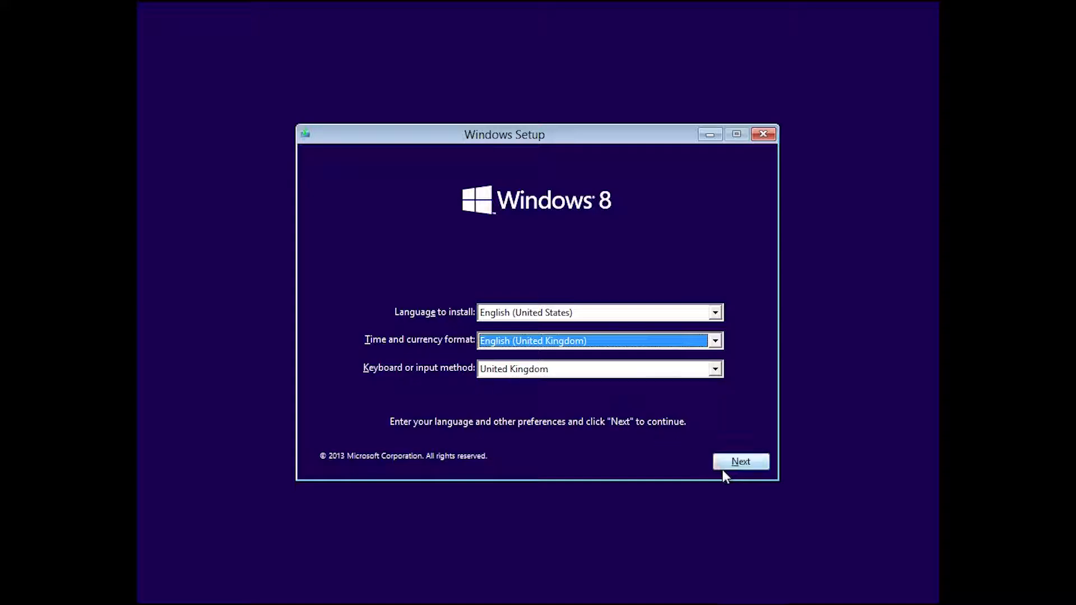
pyautogui.click(739, 464)
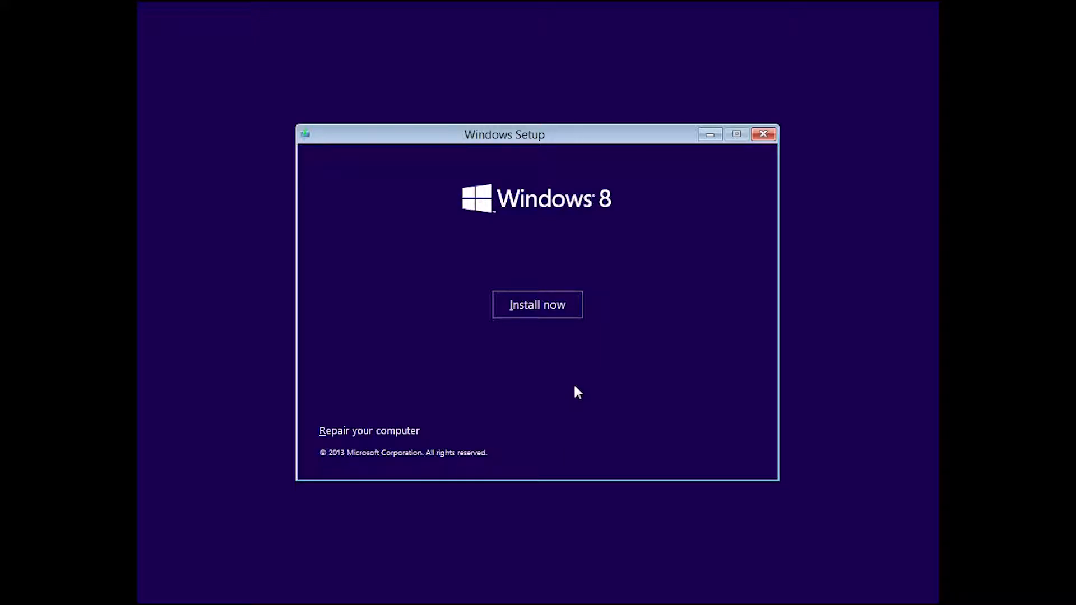
# - Begin the Windows installation, enter the Windows product key, and continue
pyautogui.click(556, 315)
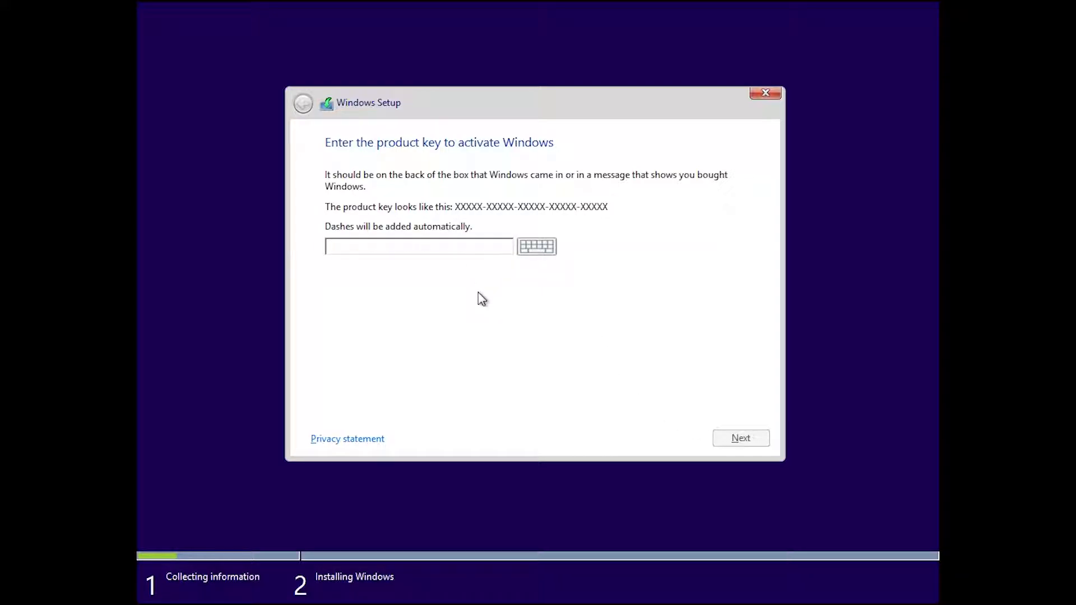
pyautogui.write('XXXXX-XXXXX-XXXXX-XXXXX-XXXXX')
pyautogui.click(733, 443)
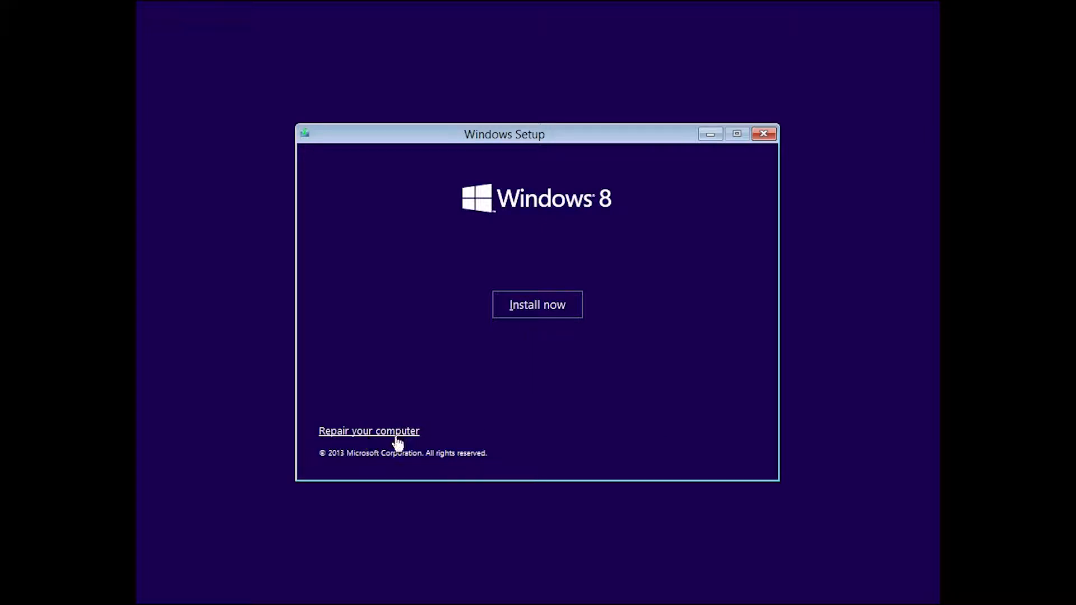
# - Start the installation, accept the license terms, and choose the Custom: Install Windows only (advanced) installation type
pyautogui.click(540, 310)
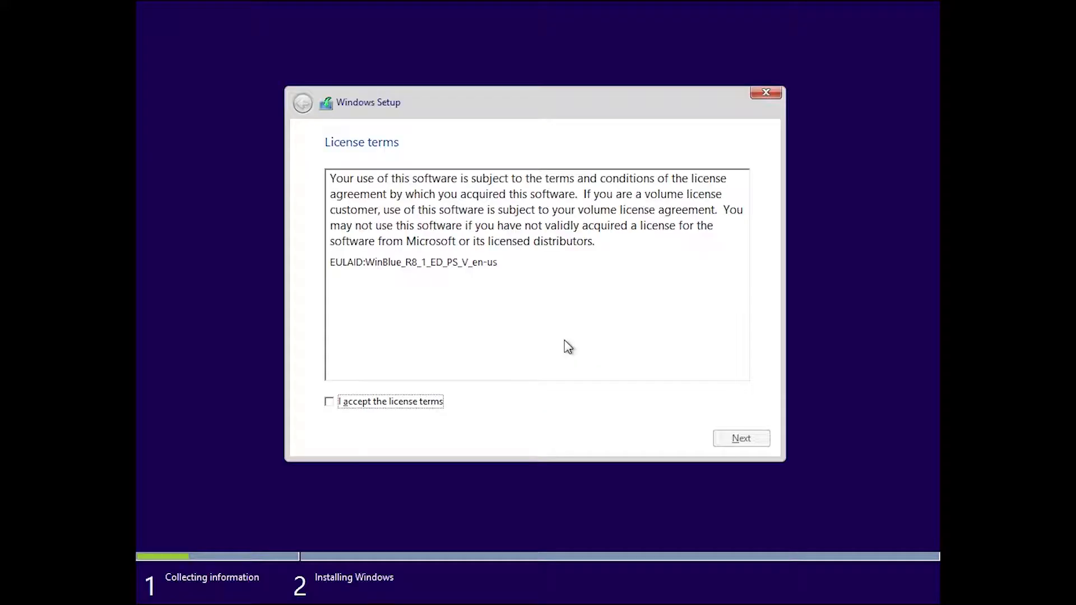
pyautogui.click(348, 403)
pyautogui.click(765, 438)
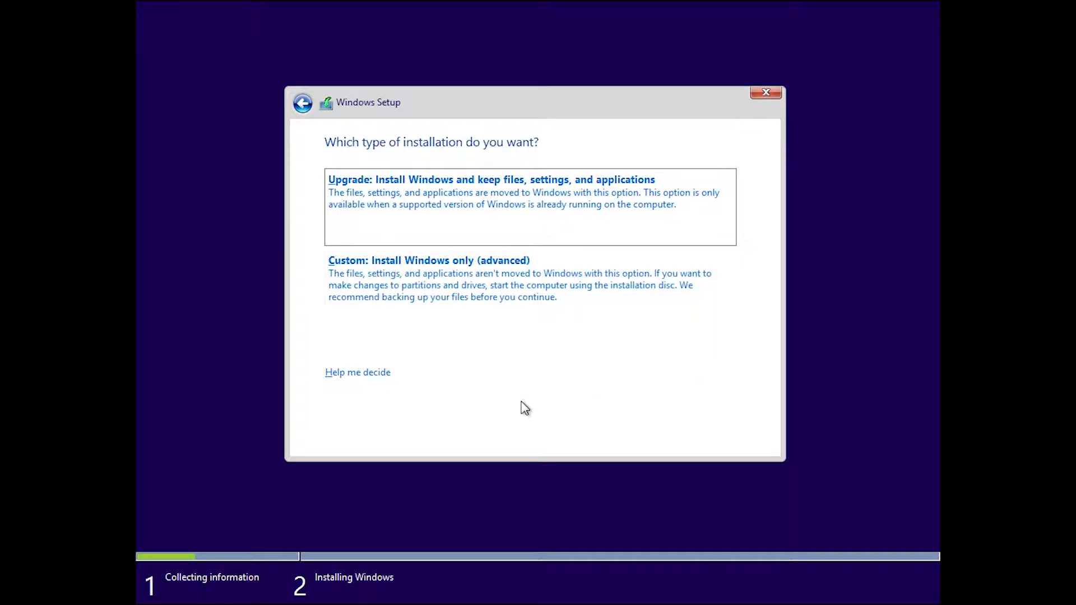
pyautogui.click(497, 331)
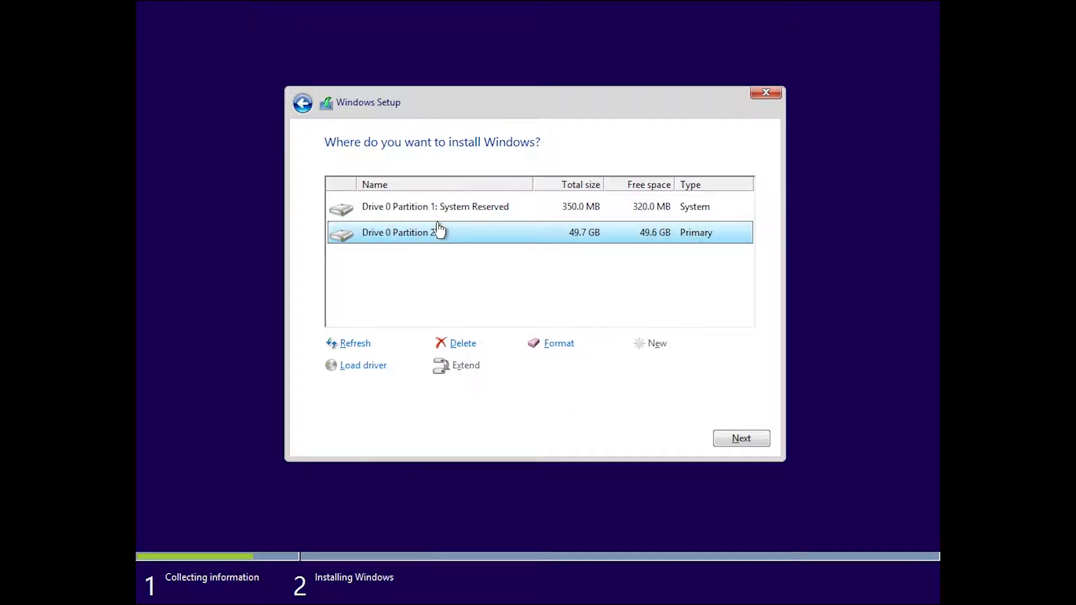
# - Format the 350 MB System Reserved partition on Drive 0 and delete it
pyautogui.click(543, 214)
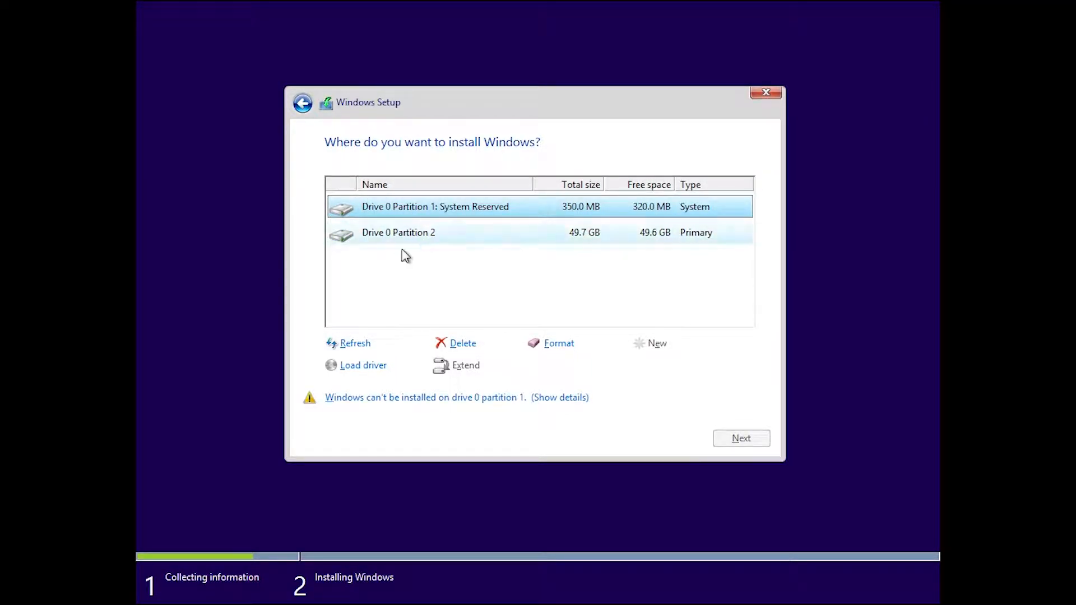
pyautogui.click(478, 264)
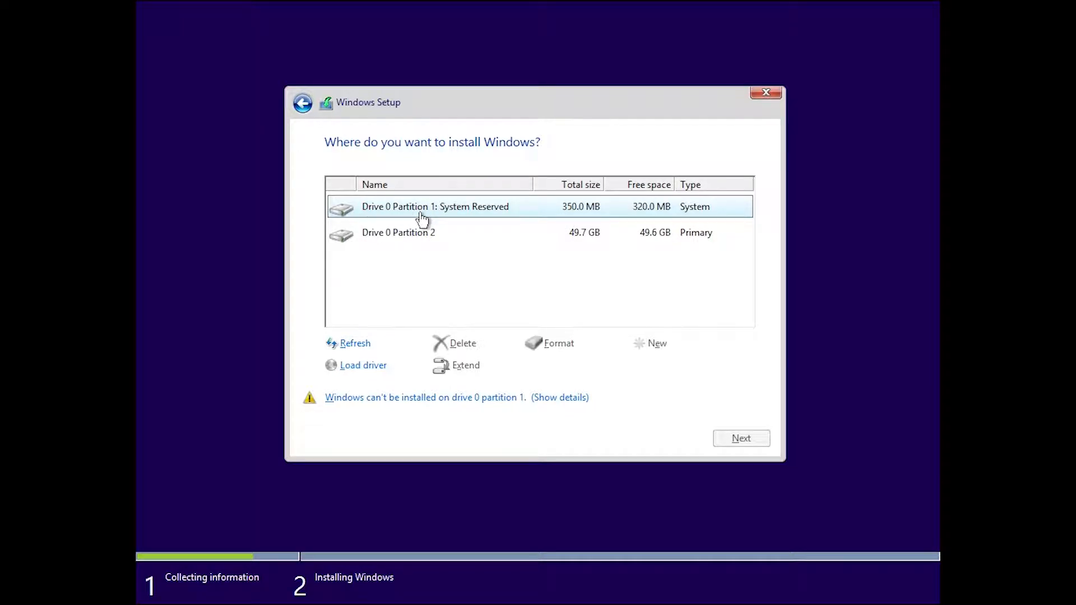
pyautogui.click(477, 206)
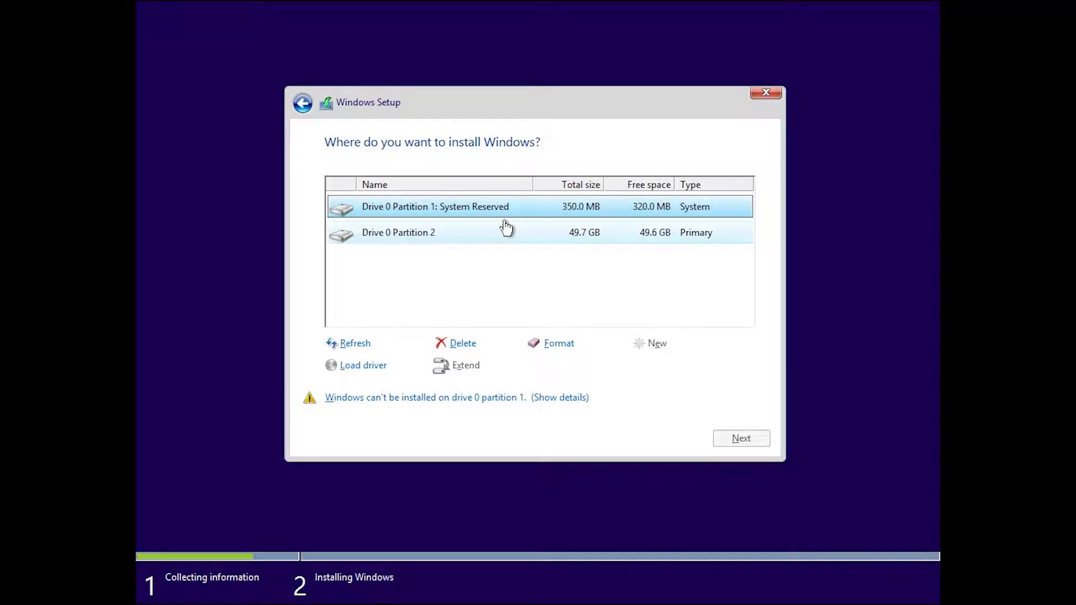
pyautogui.click(543, 343)
pyautogui.click(642, 366)
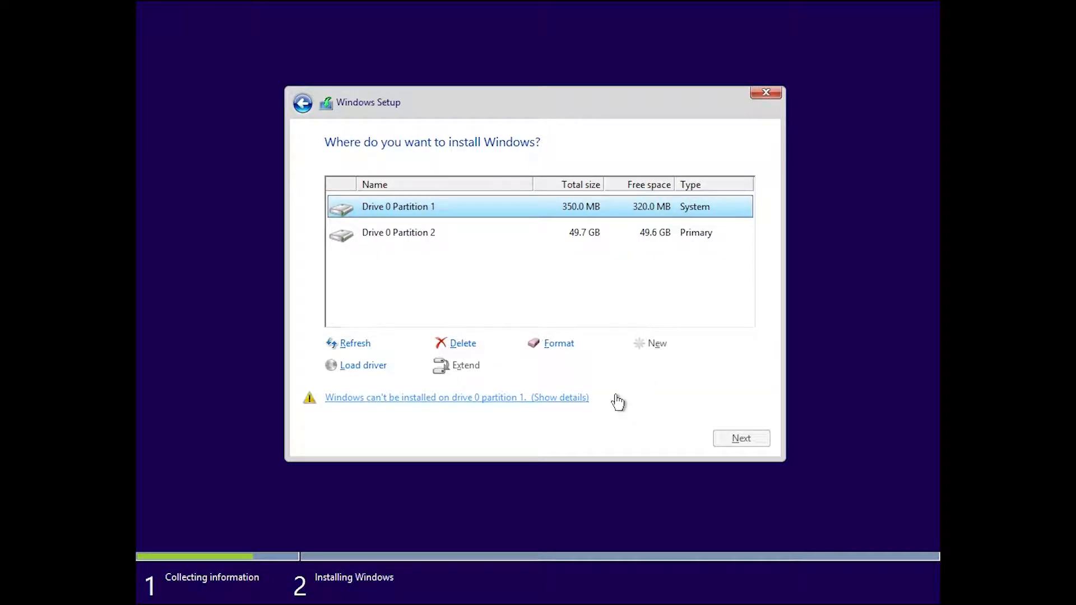
pyautogui.click(454, 343)
pyautogui.click(632, 368)
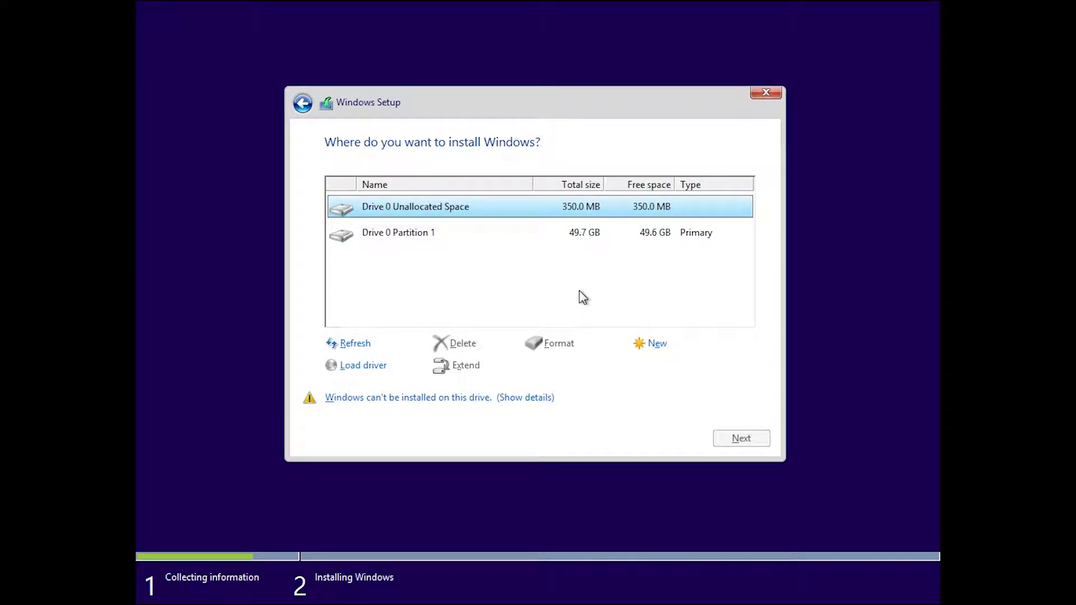
# - Format the remaining 49.7 GB primary partition on Drive 0
pyautogui.click(550, 240)
pyautogui.click(561, 347)
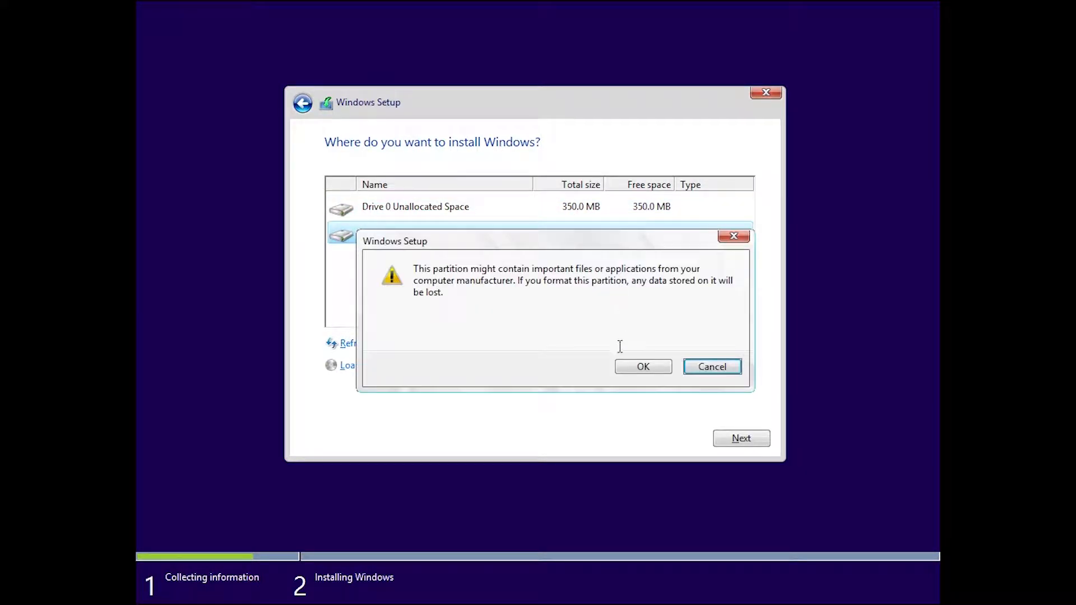
pyautogui.click(642, 367)
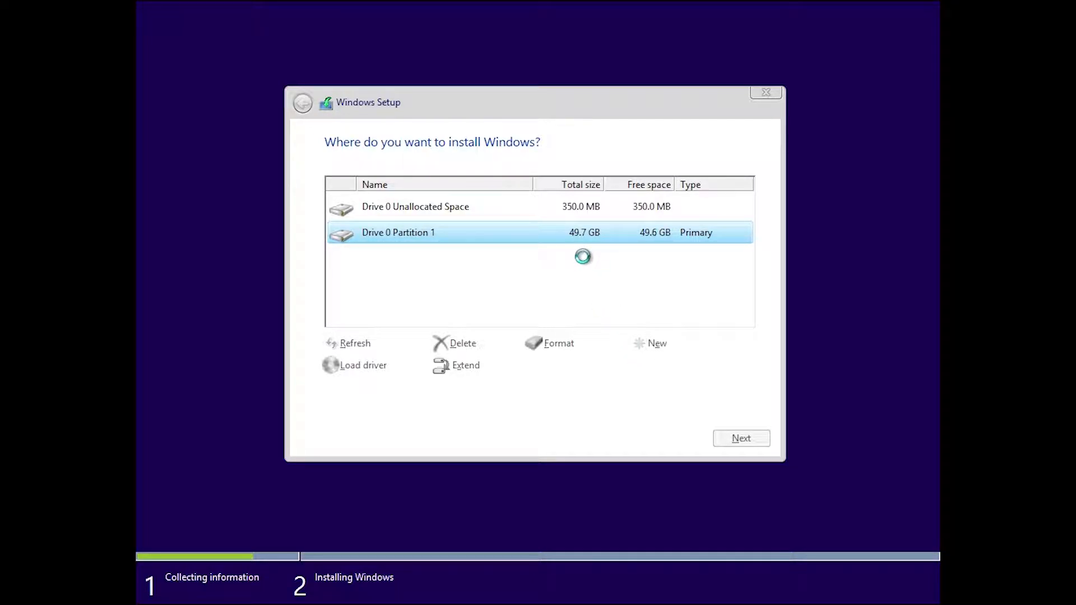
# - Choose the 49.7 GB Drive 0 Partition 1 as the target and install Windows on it
pyautogui.click(572, 210)
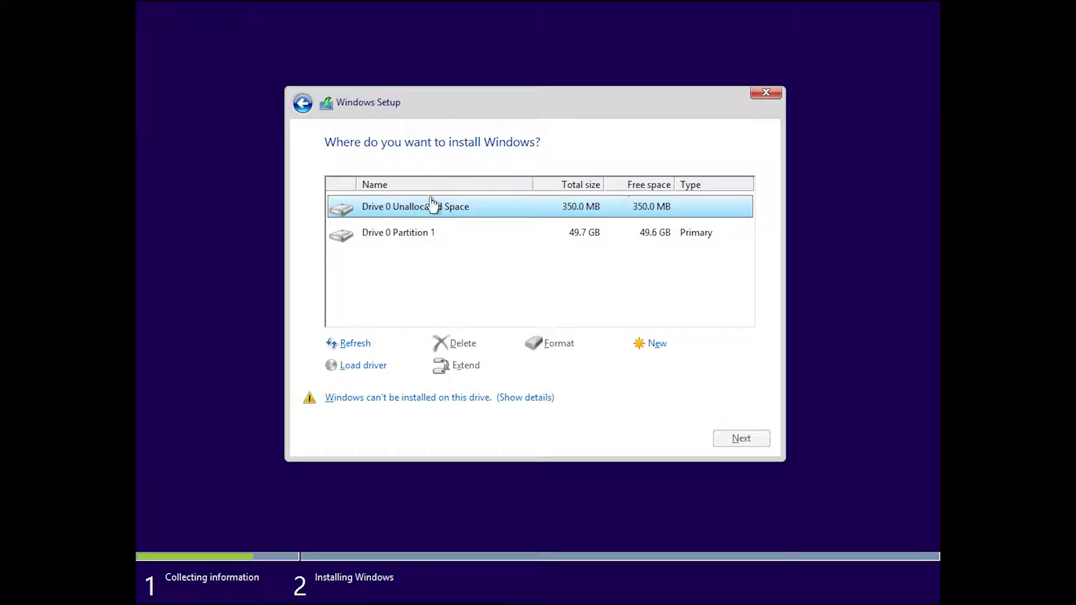
pyautogui.click(483, 234)
pyautogui.click(454, 212)
pyautogui.click(487, 233)
pyautogui.click(740, 436)
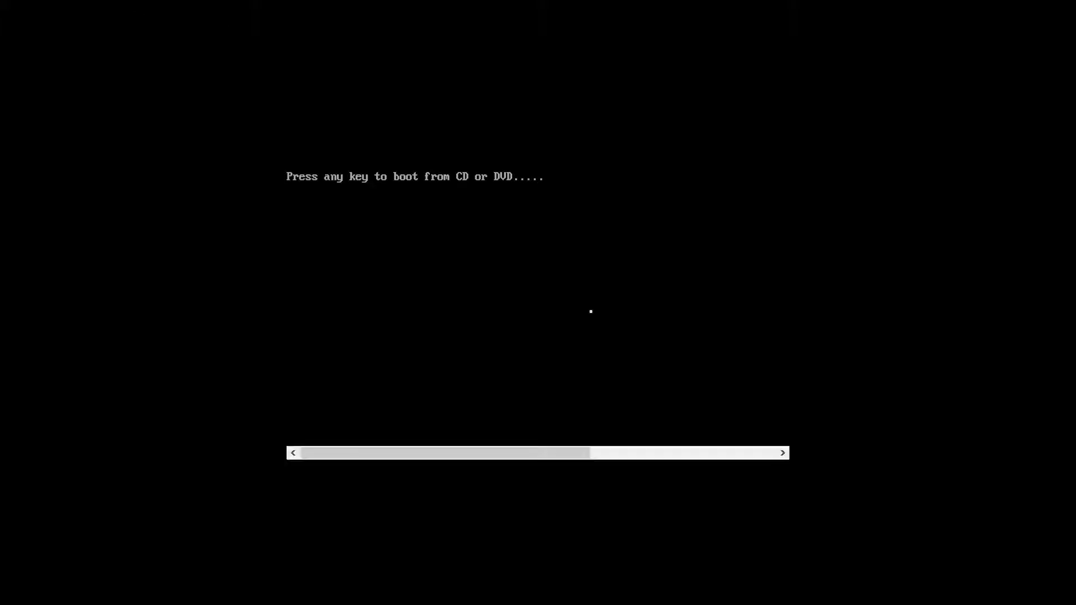
pyautogui.press('Return')
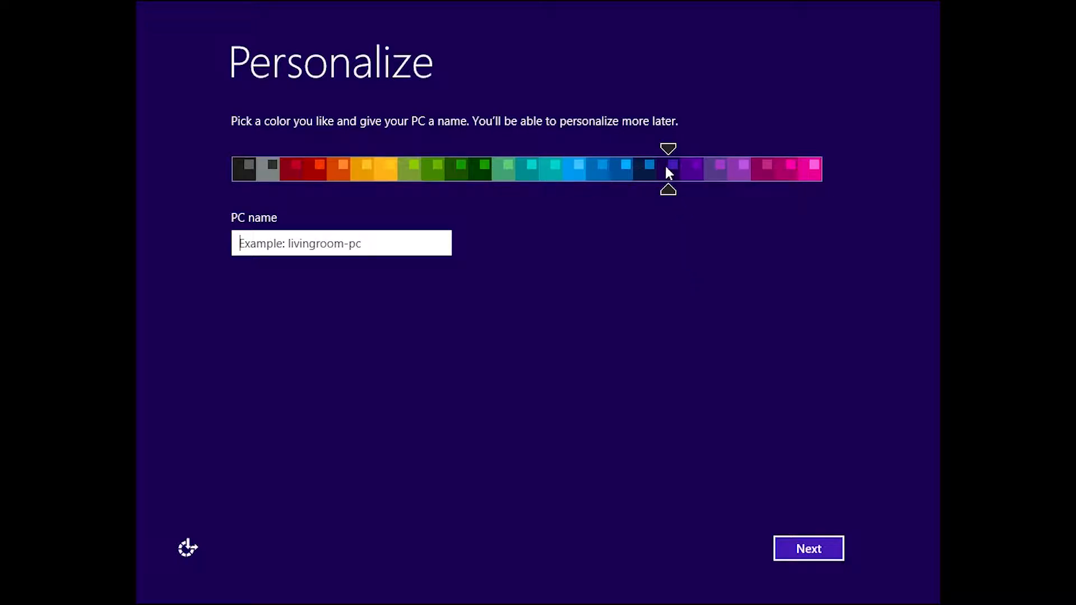
# - Try several personalization colors and set the color to medium blue
pyautogui.click(645, 166)
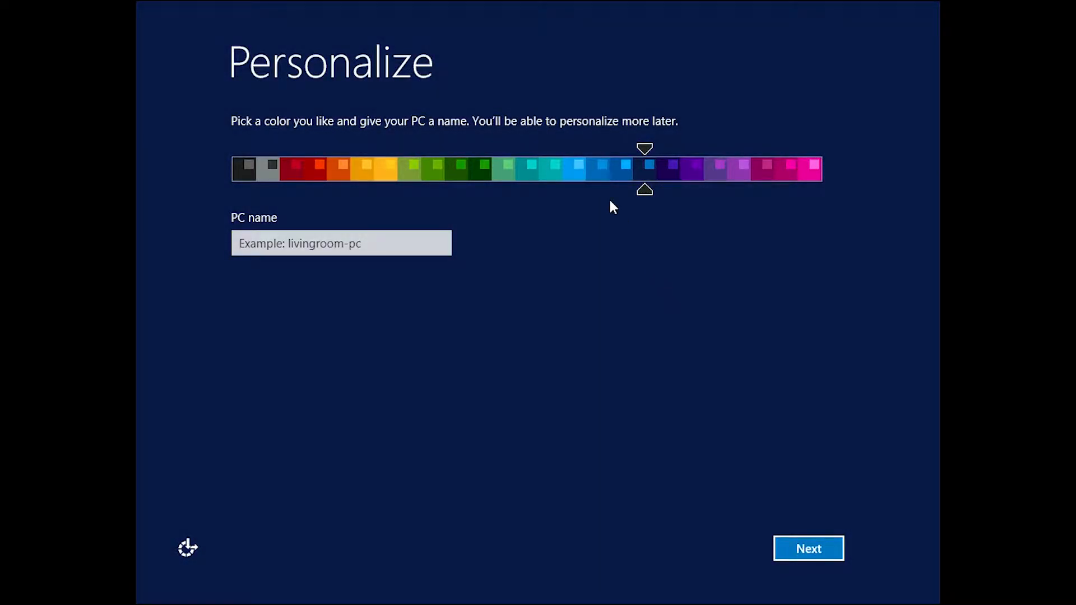
pyautogui.click(336, 167)
pyautogui.click(461, 171)
pyautogui.moveTo(516, 184); pyautogui.dragTo(624, 195)
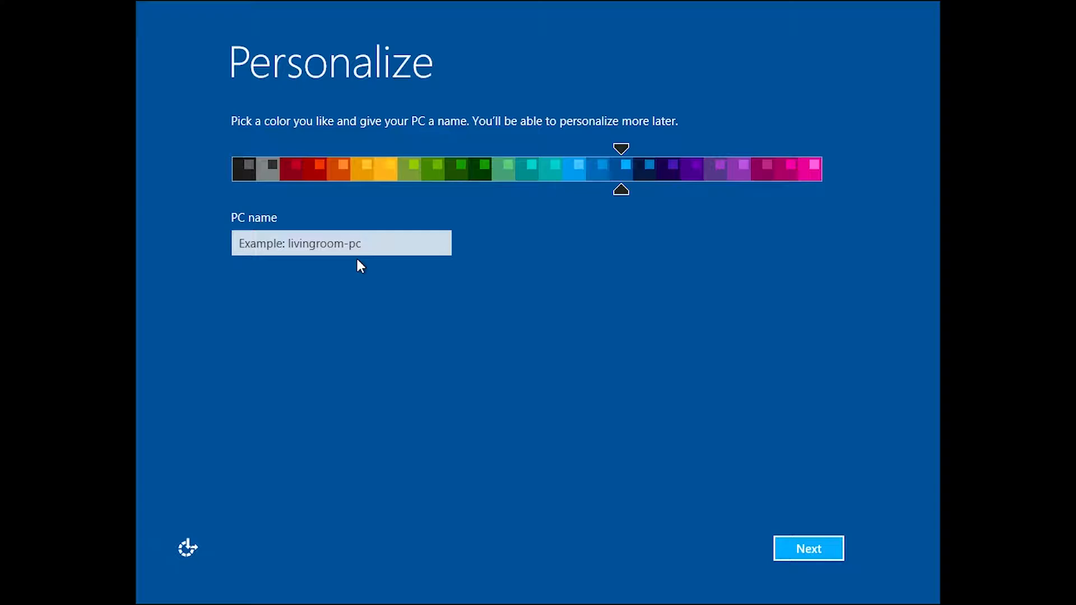
# - Name the PC CommanderPrime and continue to the settings
pyautogui.click(372, 240)
pyautogui.write('C')
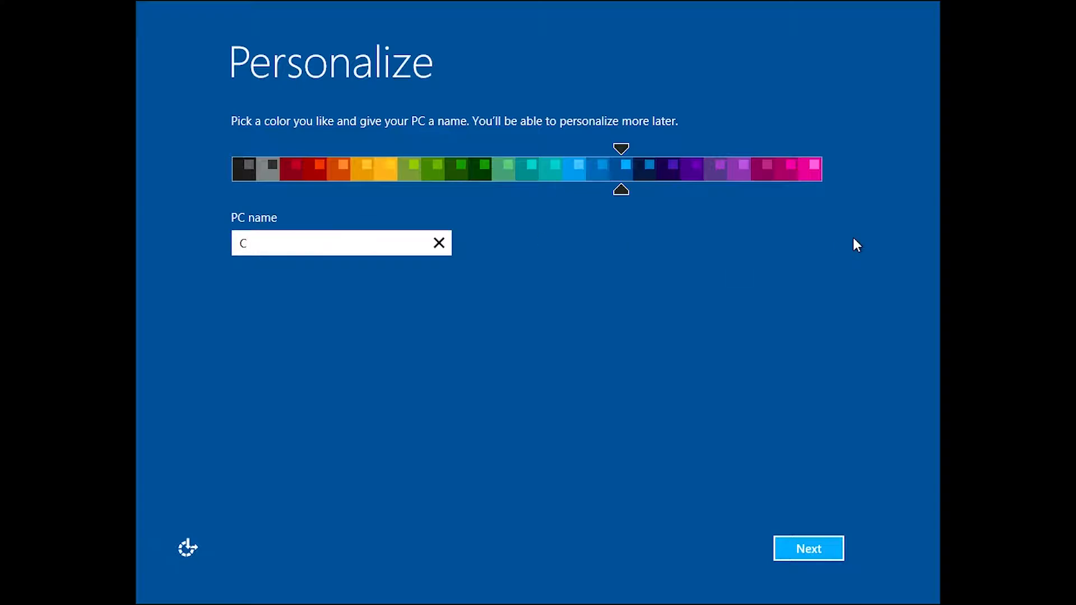
pyautogui.write('ommanderPrime')
pyautogui.click(789, 554)
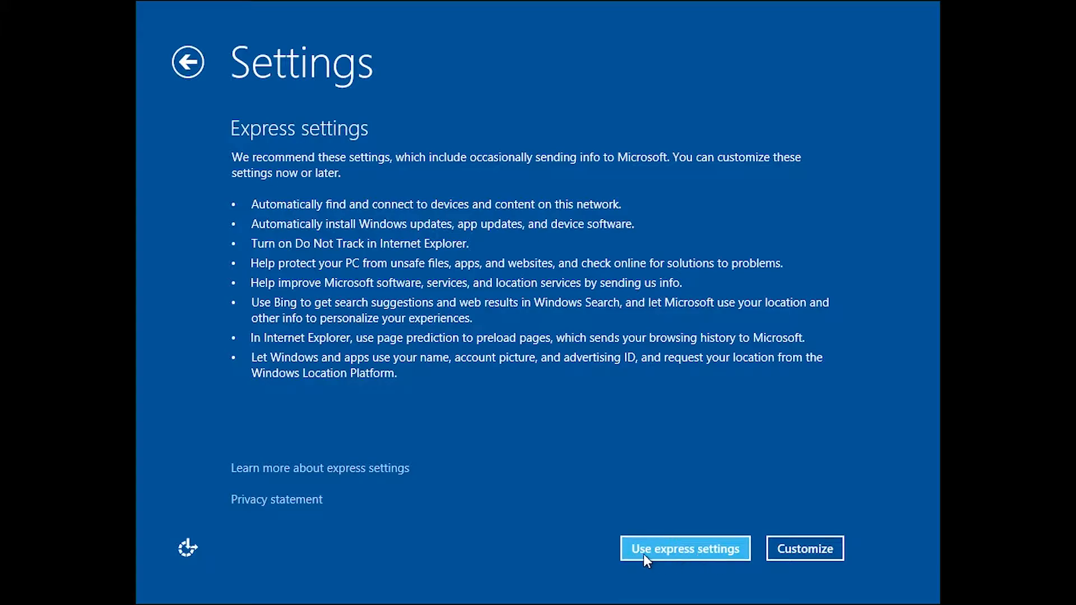
# - Customize the settings instead of using express settings, and allow device discovery for home or work networks
pyautogui.click(793, 549)
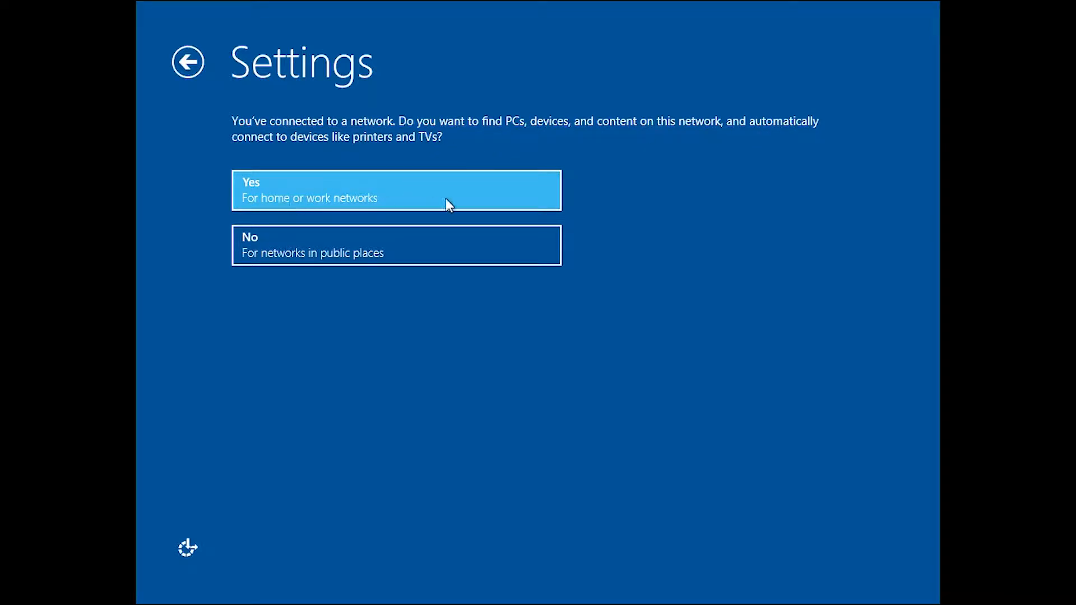
pyautogui.click(361, 177)
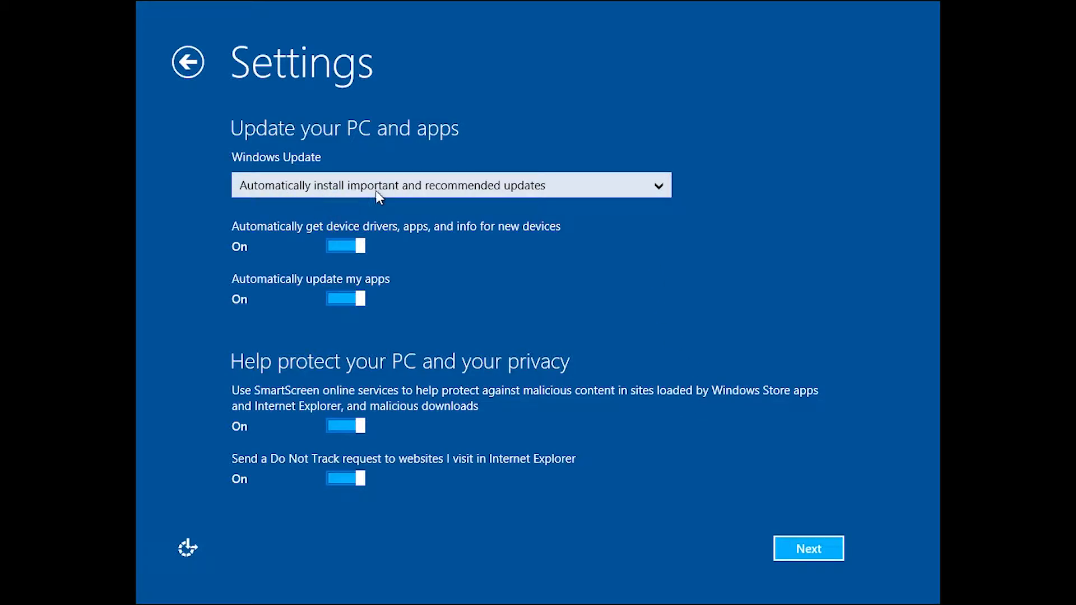
# - Review the Windows Update choices and set it to Don't set up Windows Update (not recommended)
pyautogui.click(531, 187)
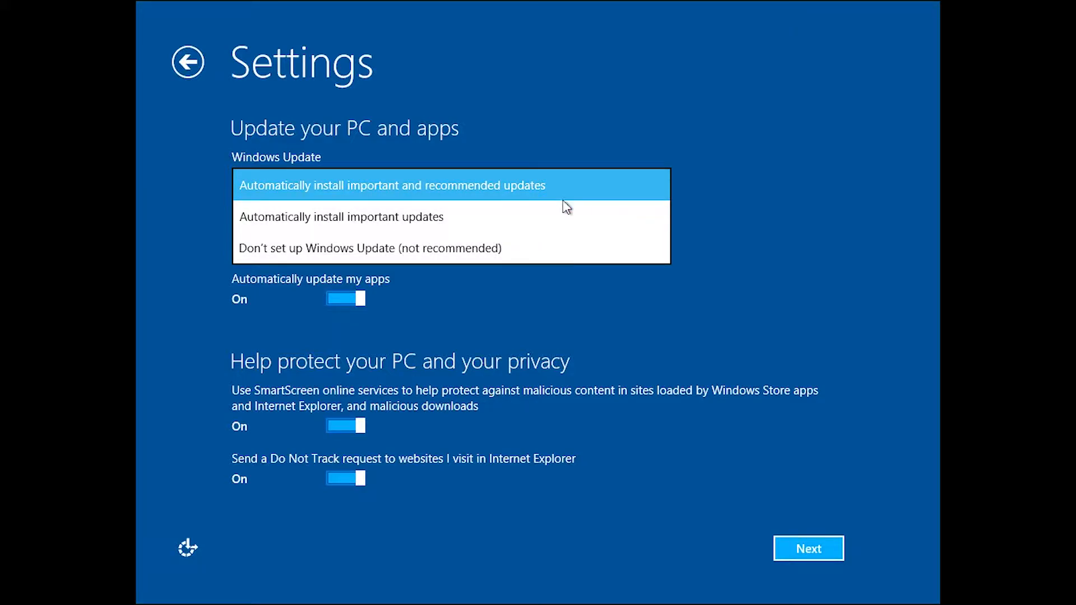
pyautogui.click(576, 122)
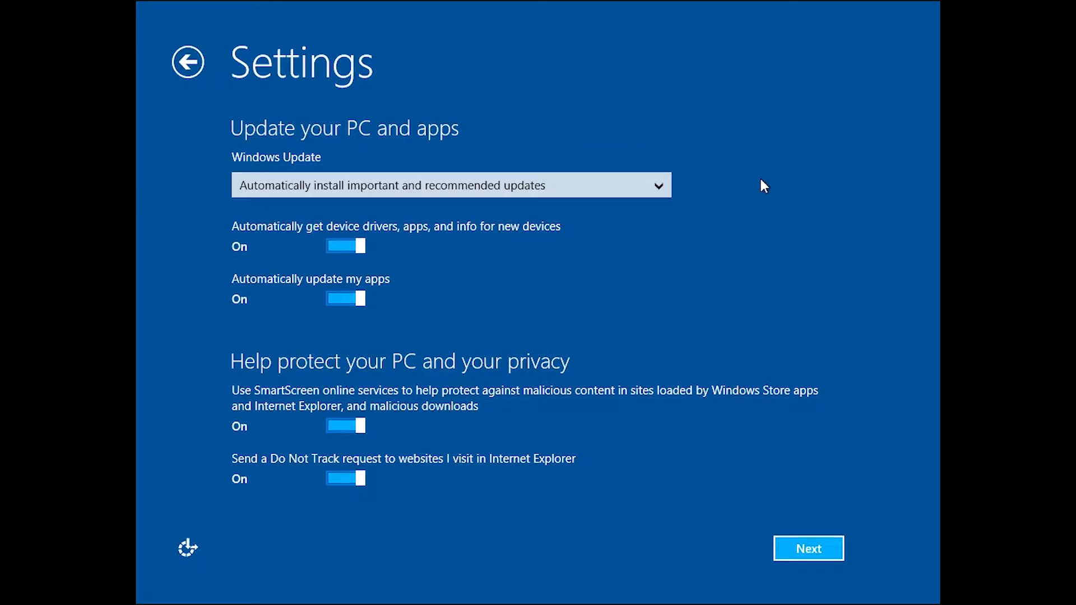
pyautogui.click(641, 185)
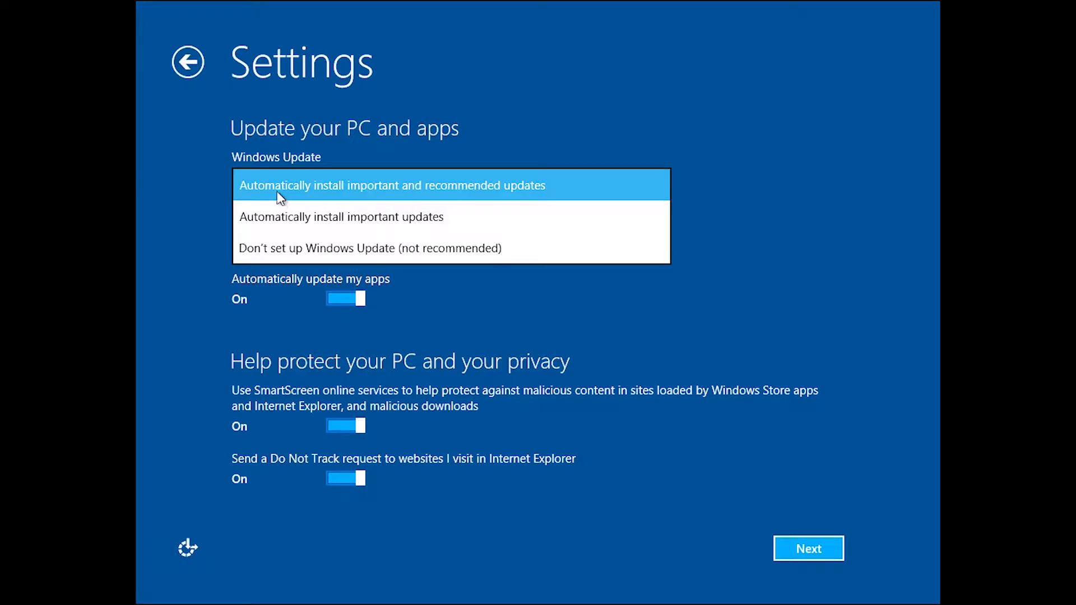
pyautogui.click(763, 182)
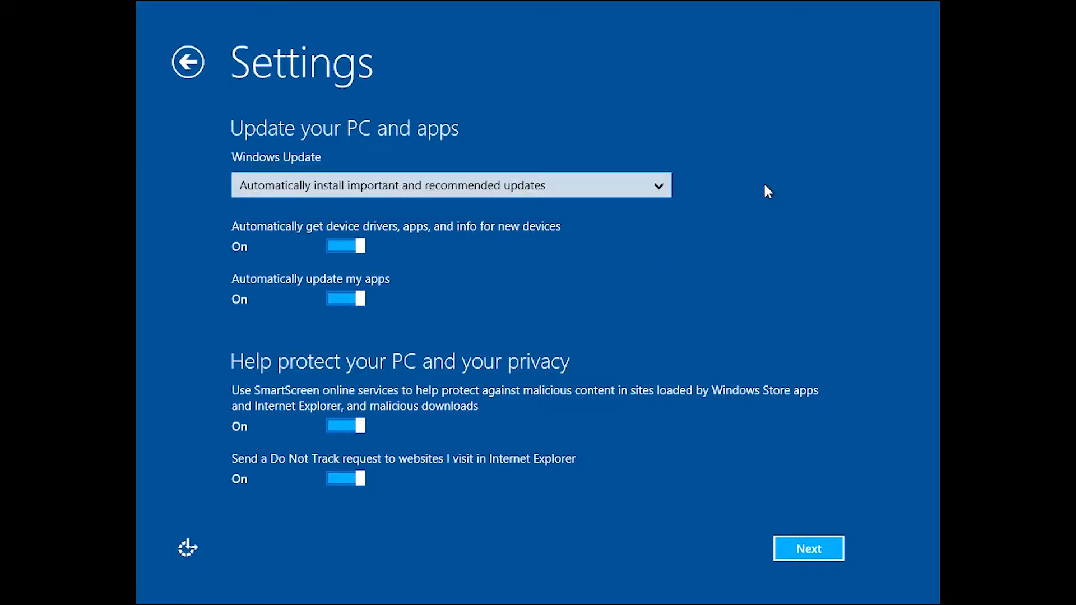
pyautogui.click(666, 182)
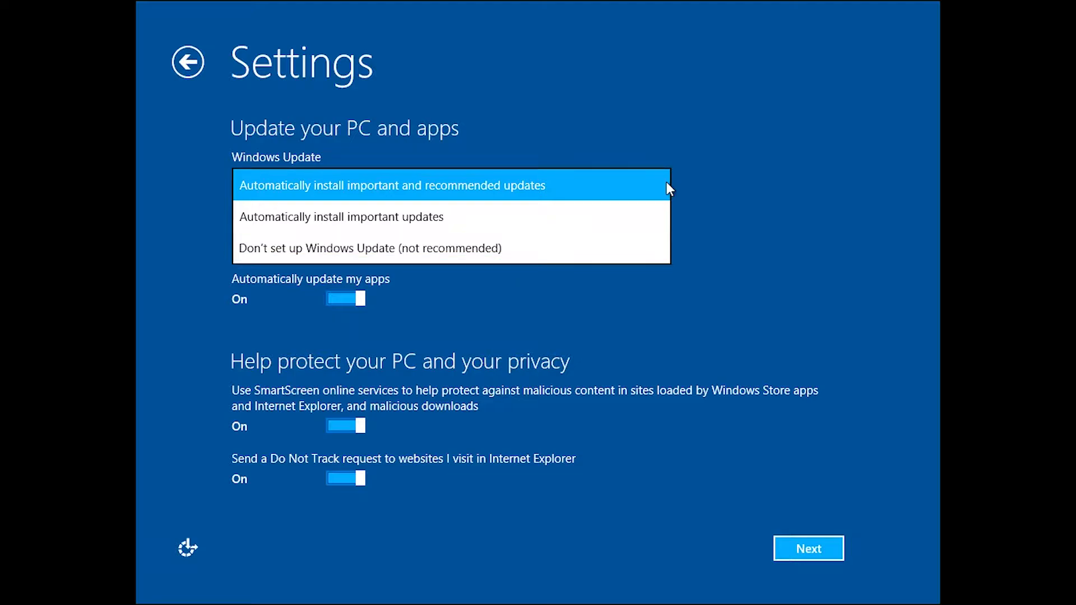
pyautogui.click(354, 248)
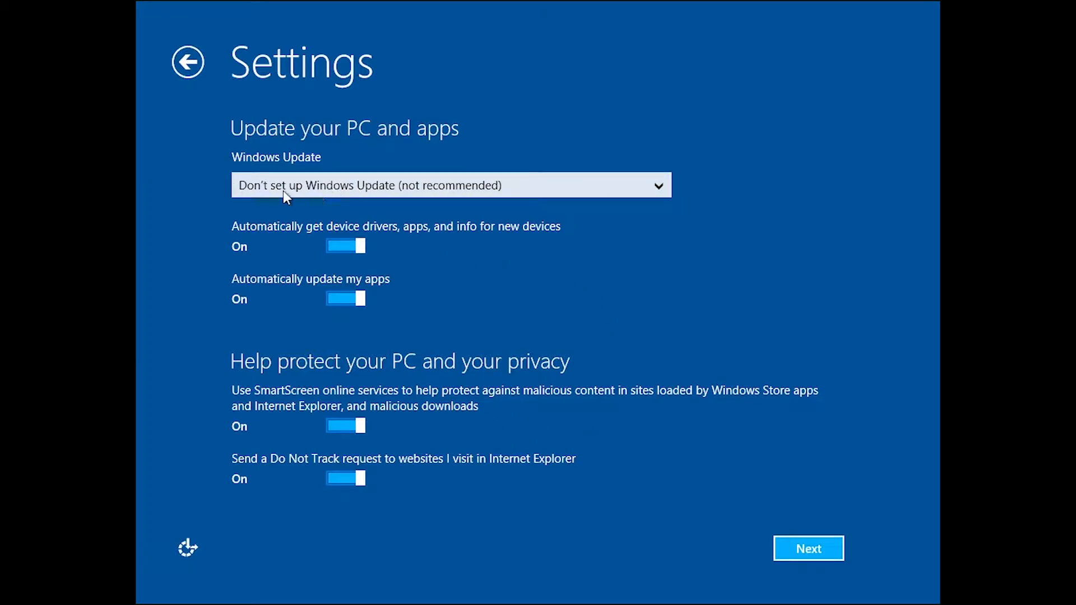
# - Set Windows Update to automatically install important and recommended updates, and turn off compatibility lists for Internet Explorer
pyautogui.click(356, 184)
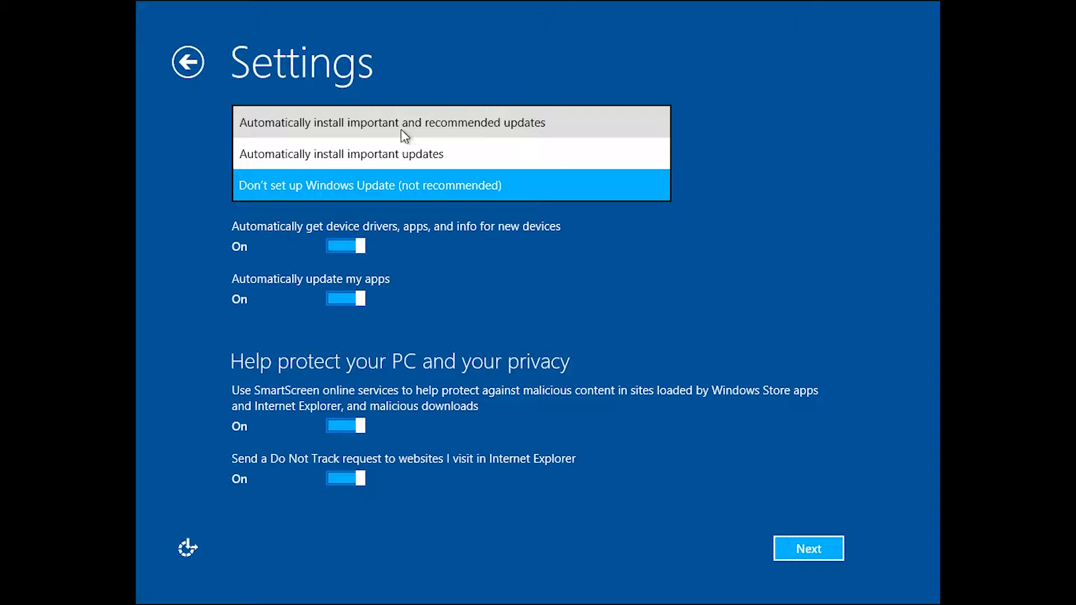
pyautogui.click(501, 115)
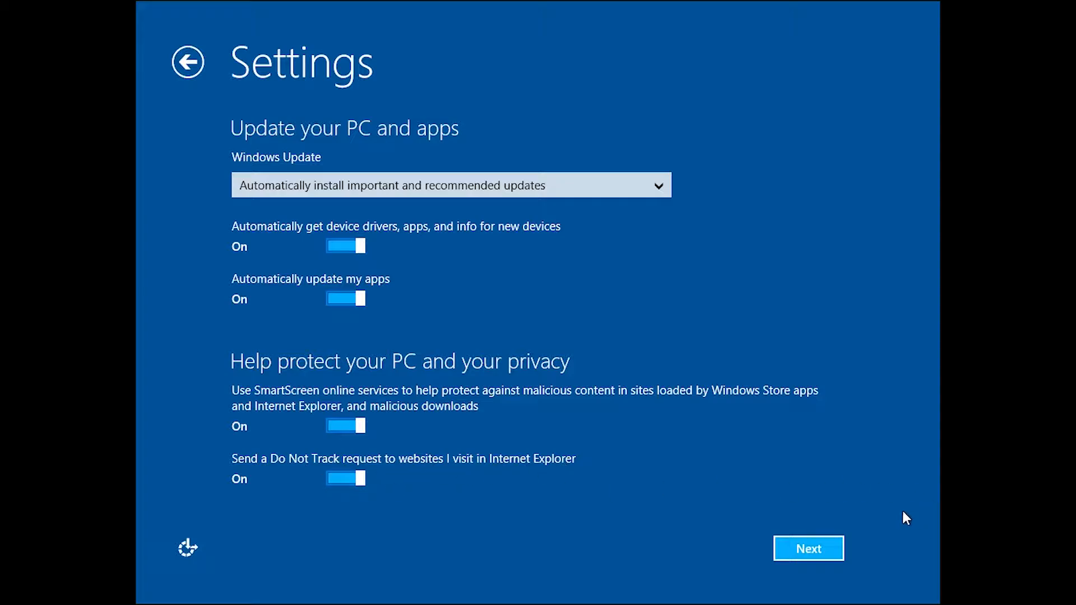
pyautogui.click(808, 546)
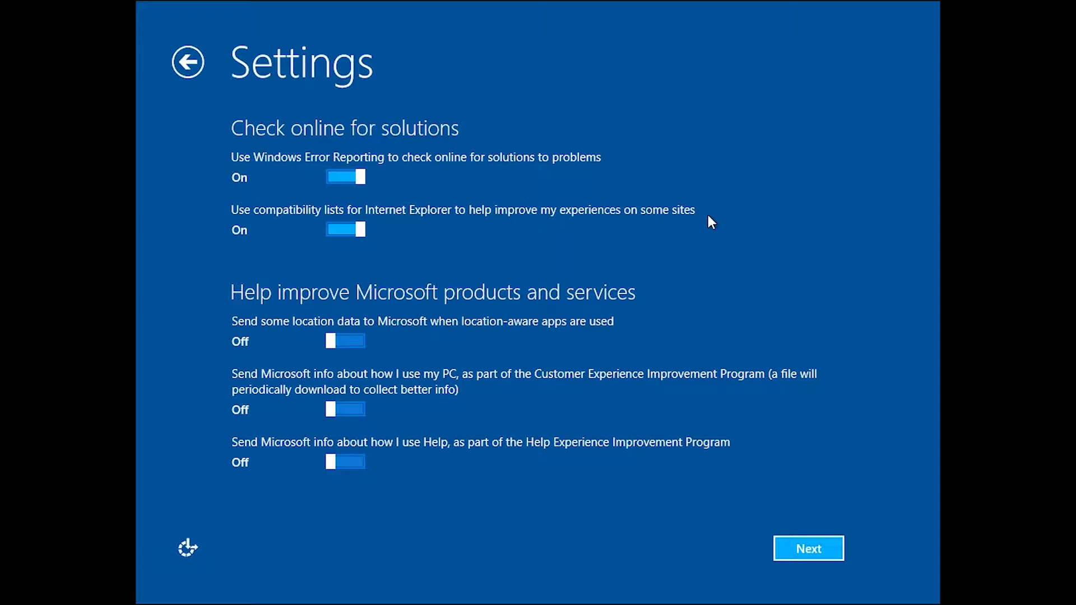
pyautogui.click(343, 230)
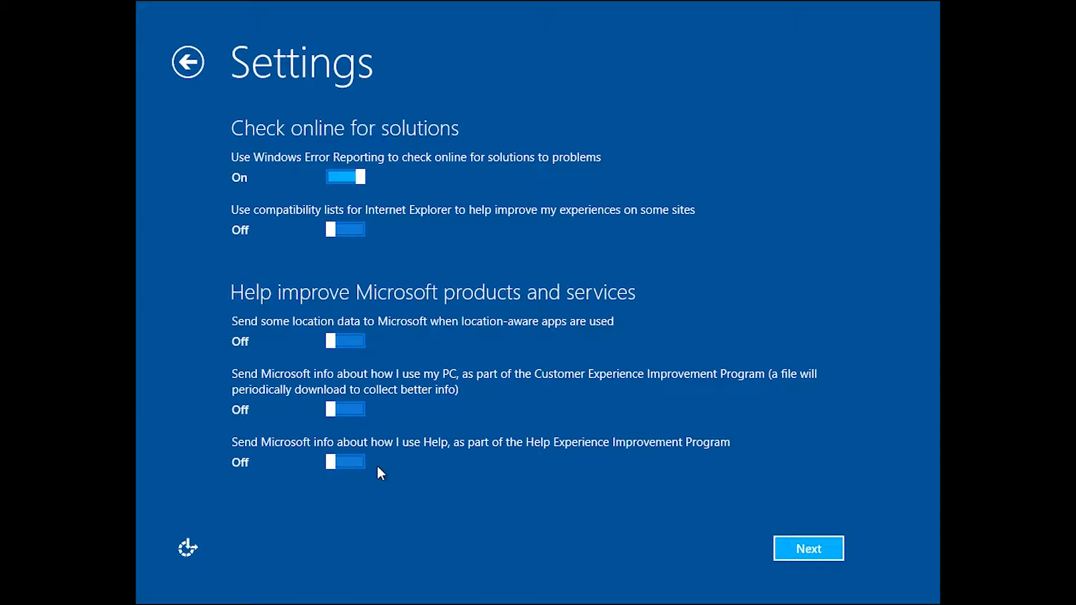
pyautogui.click(811, 548)
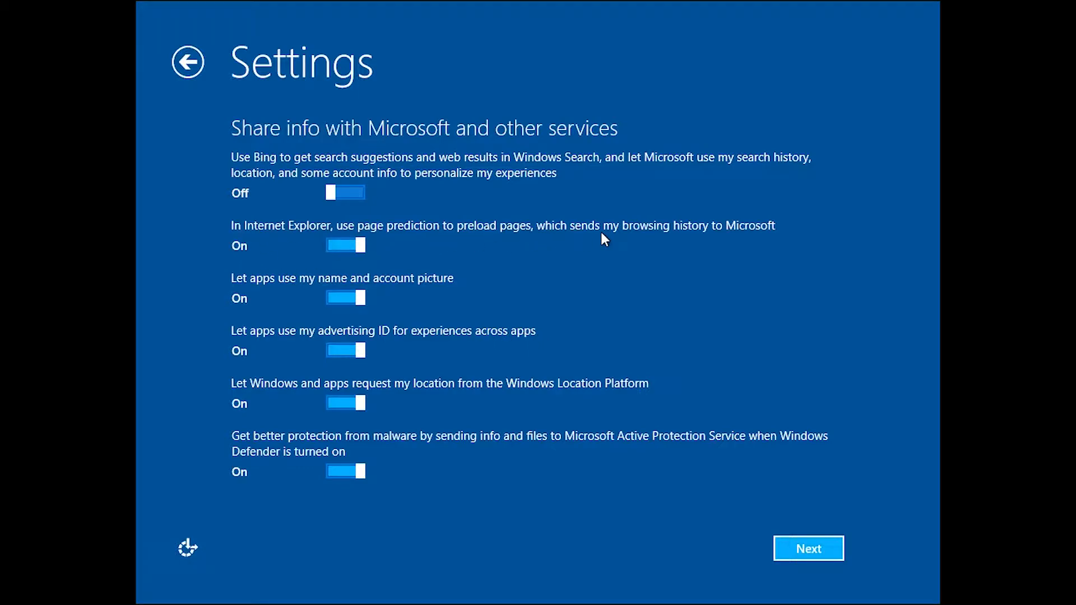
# - Turn off page prediction, app use of name and picture, advertising ID, location requests and Microsoft Active Protection Service sharing, and continue
pyautogui.click(351, 246)
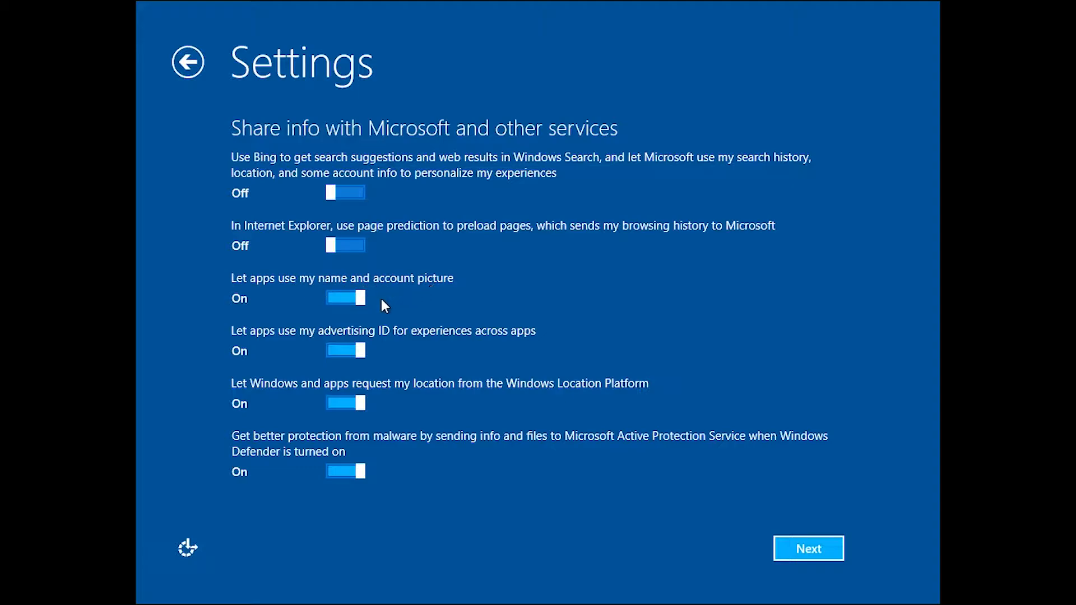
pyautogui.click(359, 300)
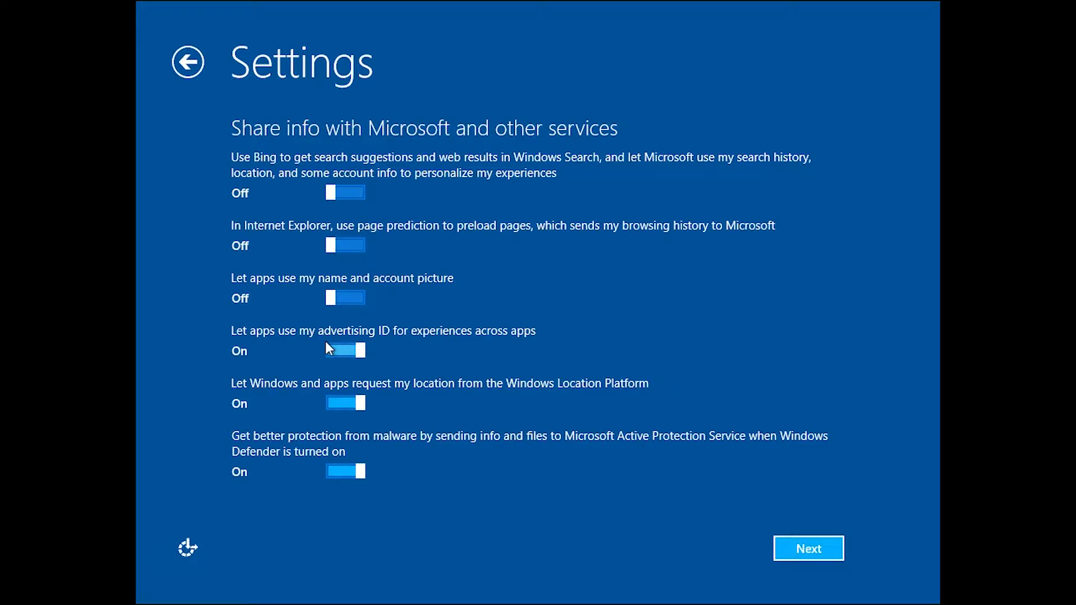
pyautogui.click(342, 344)
pyautogui.click(345, 403)
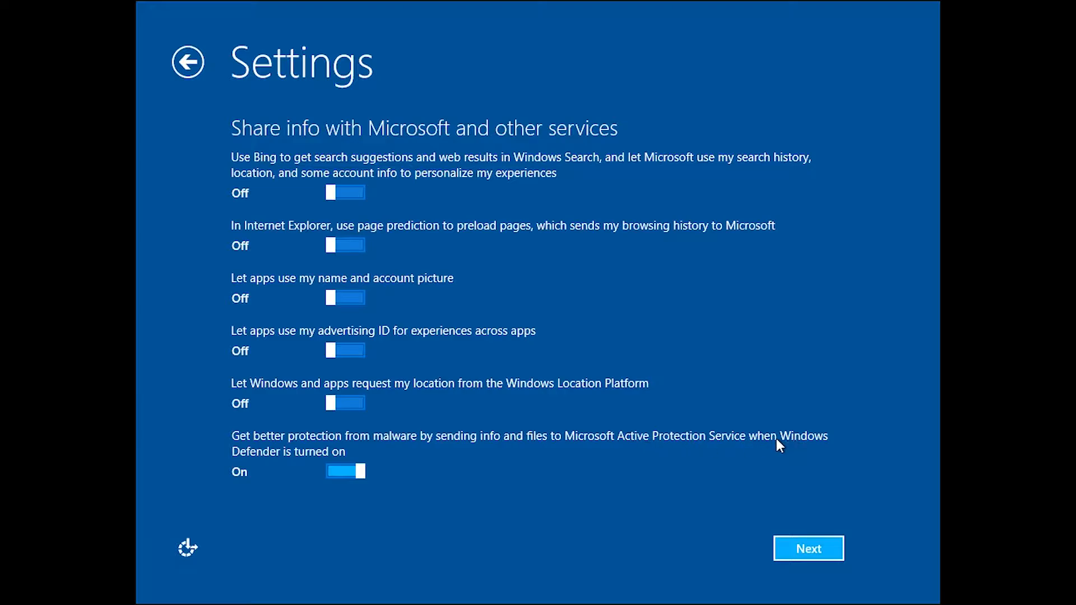
pyautogui.click(350, 467)
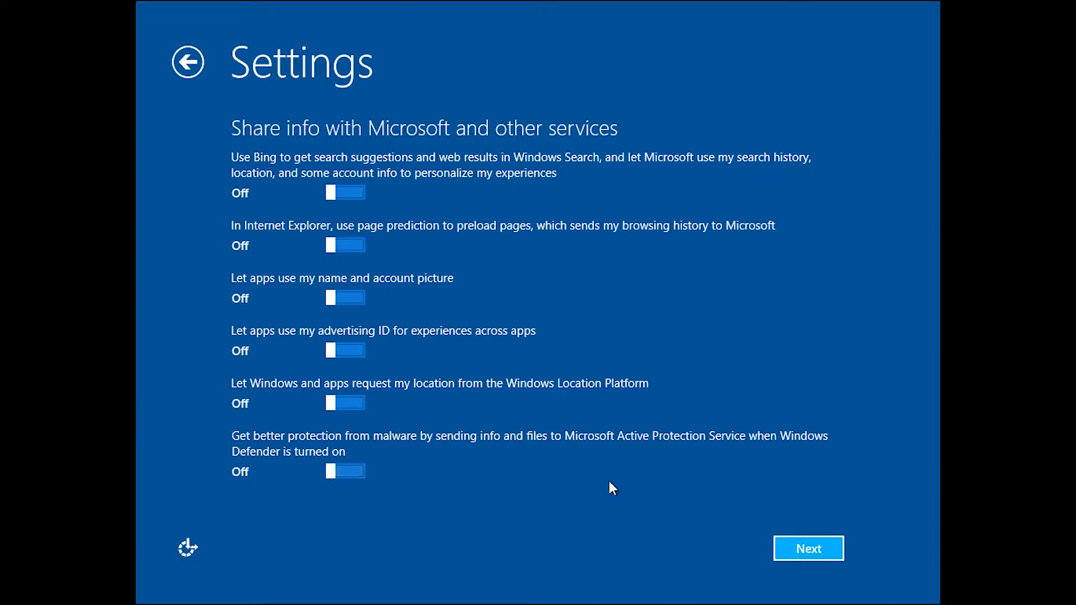
pyautogui.click(799, 551)
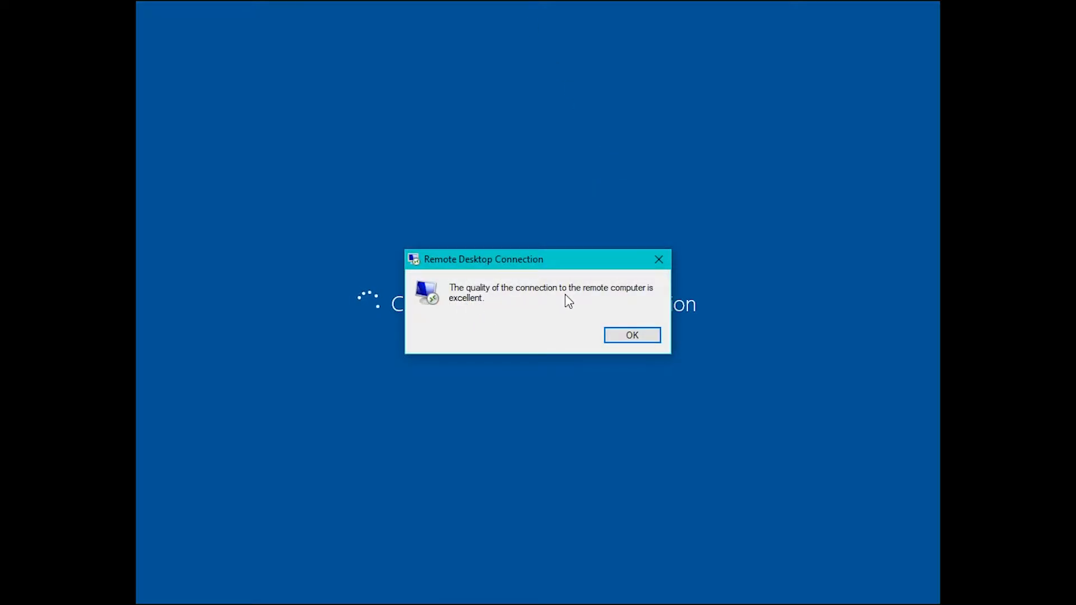
# - Dismiss the connection quality message, choose to create a local account, and enter CommanderPrime as the user name
pyautogui.click(628, 336)
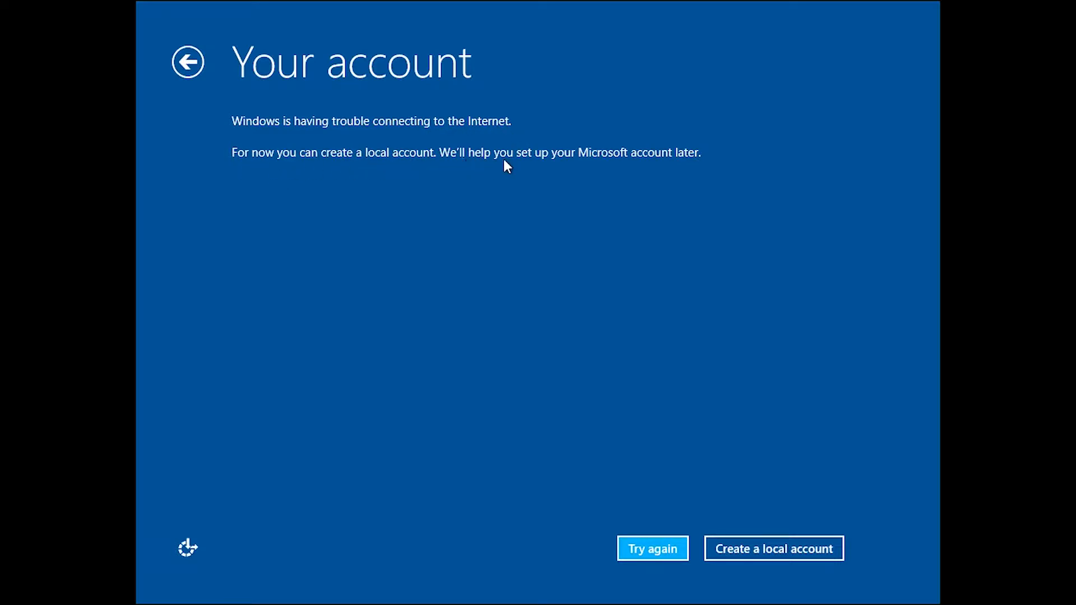
pyautogui.click(762, 550)
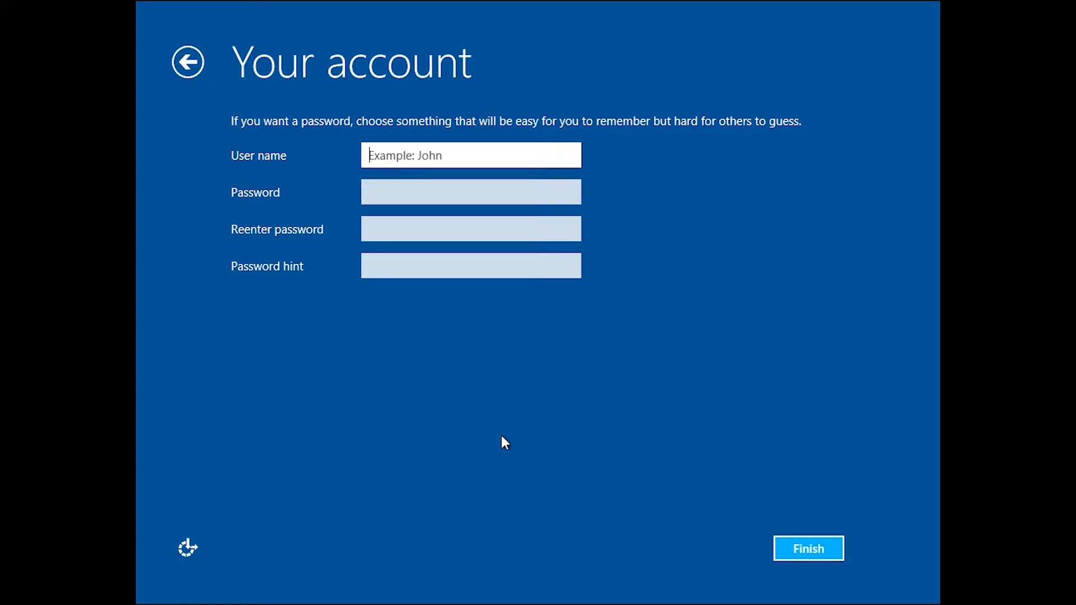
pyautogui.write('CommanderPrime')
pyautogui.press('Tab')
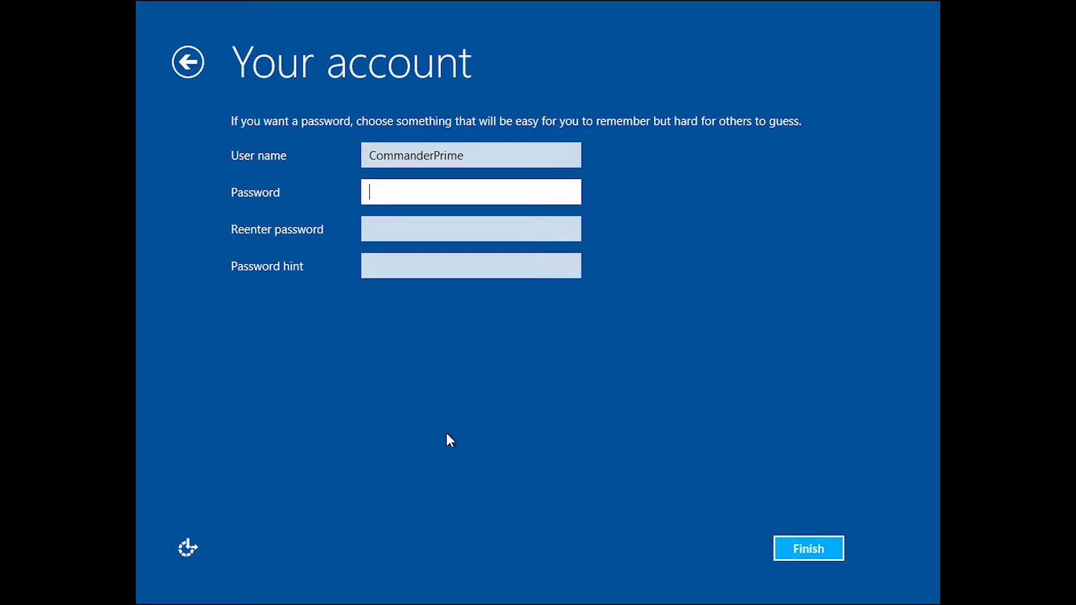
# - Enter and confirm the account password, and set the password hint to Tutorial
pyautogui.write('•••••••••')
pyautogui.press('Tab')
pyautogui.write('•••••••••')
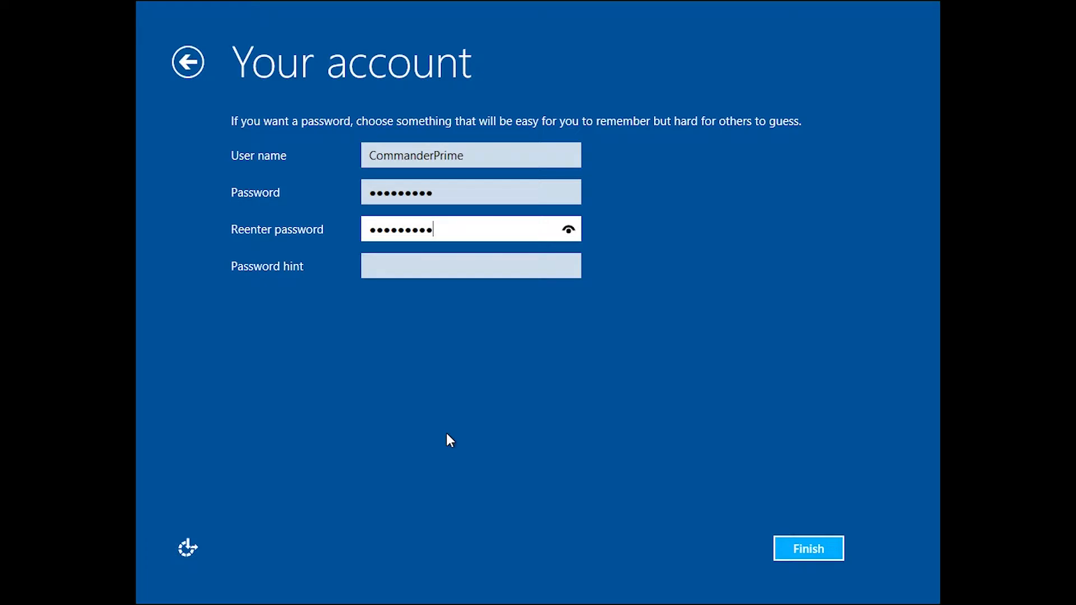
pyautogui.click(489, 267)
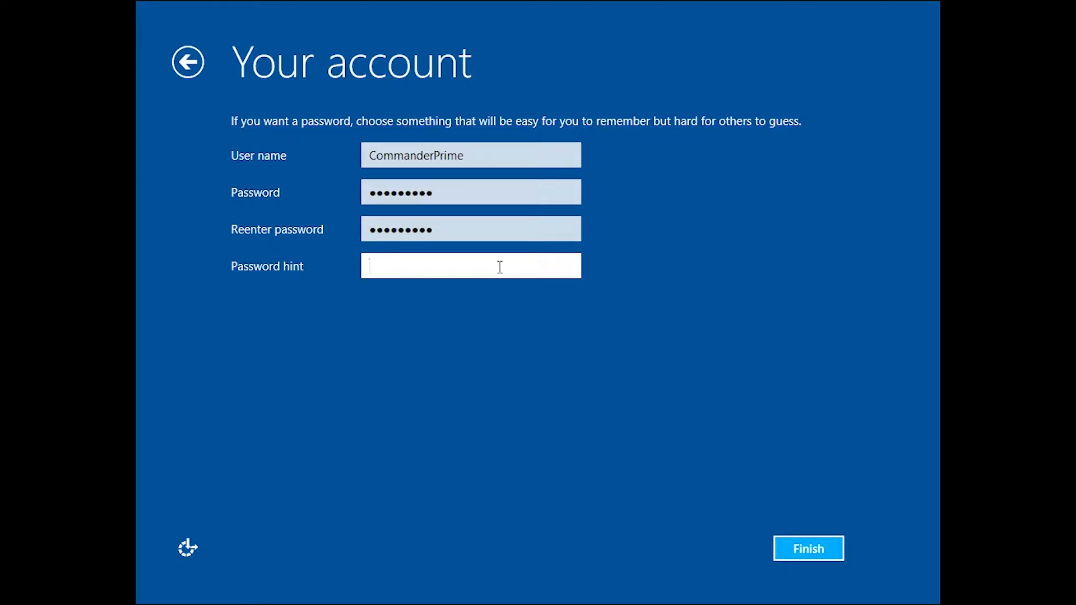
pyautogui.write('Tutorial')
# - Submit the account details, changing the user name to CommanderPrimee, to finish the account setup
pyautogui.click(817, 544)
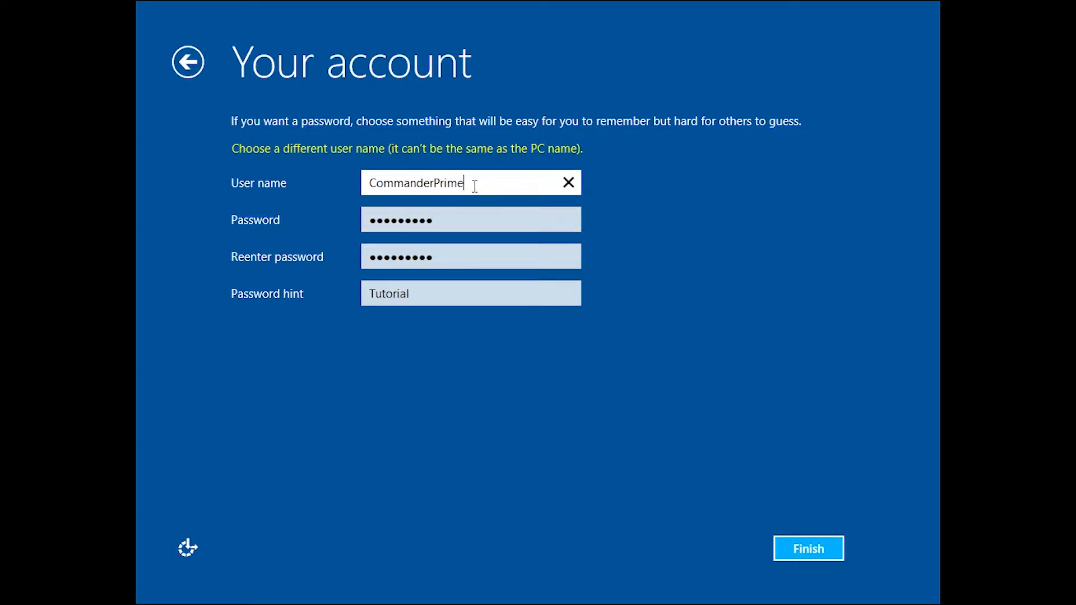
pyautogui.write('e')
pyautogui.click(823, 546)
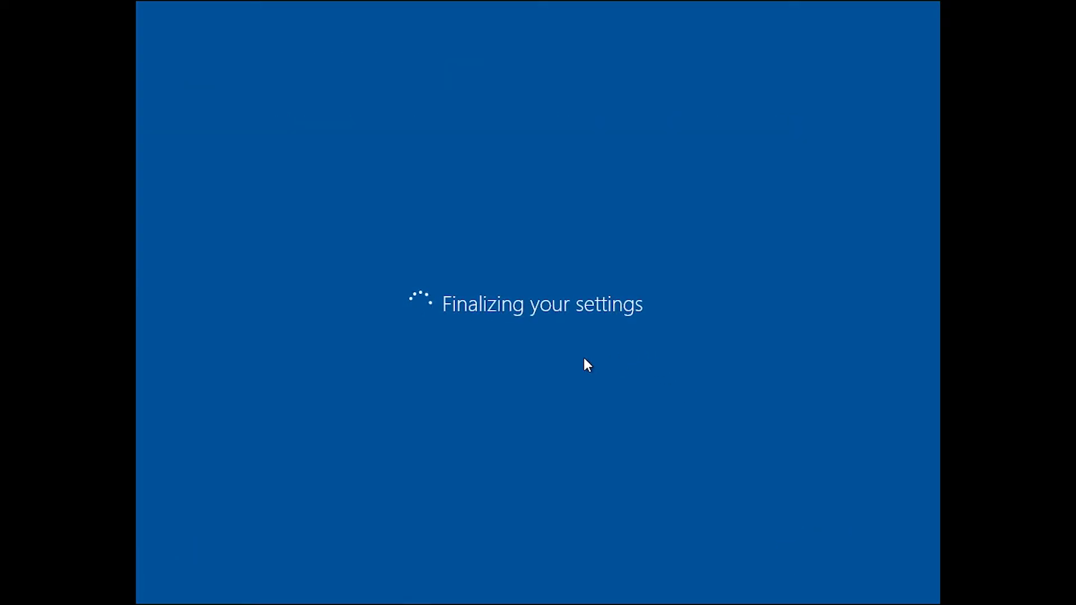
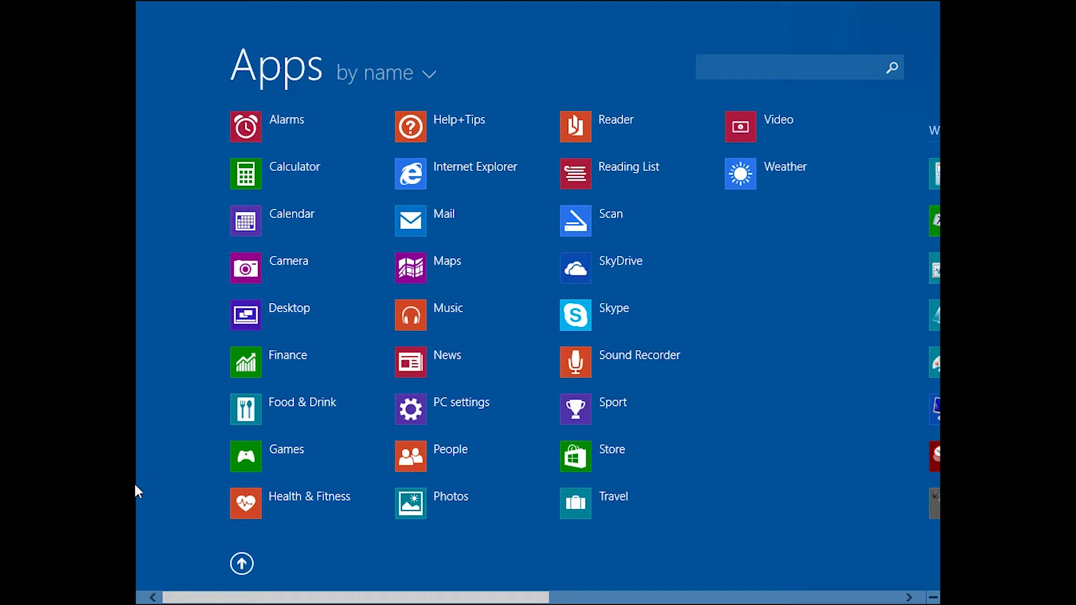
# - View the Start screen and the desktop of the new installation, and return to the Start screen
pyautogui.click(241, 564)
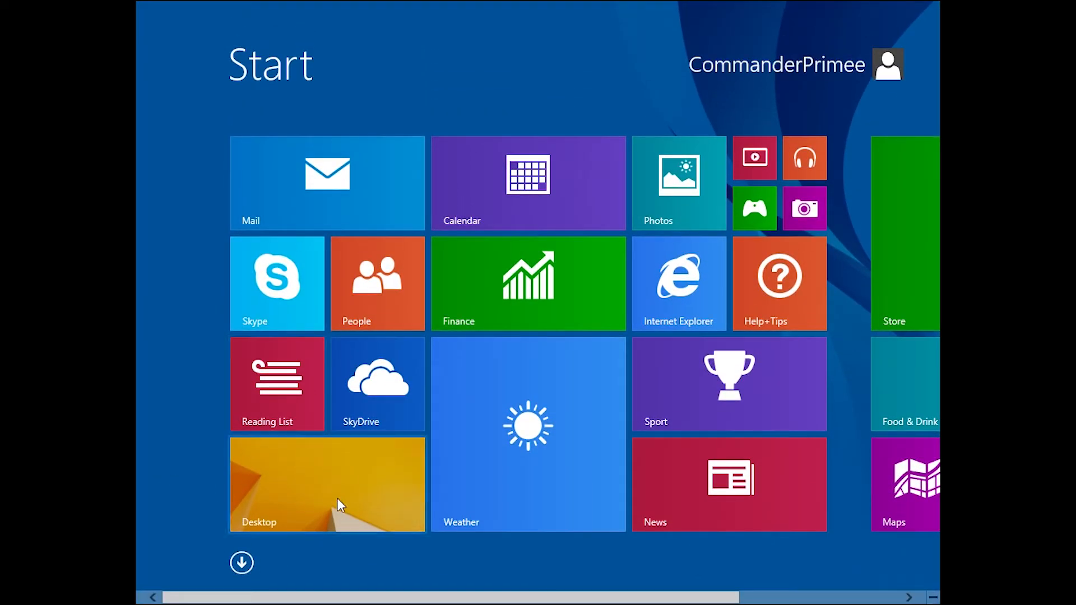
pyautogui.click(338, 500)
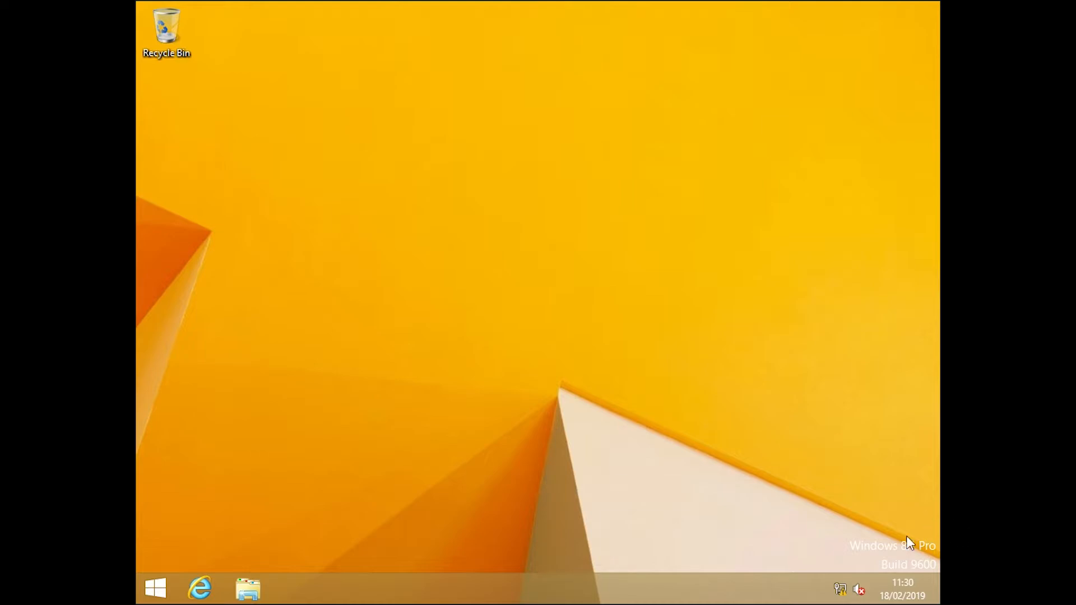
pyautogui.click(155, 587)
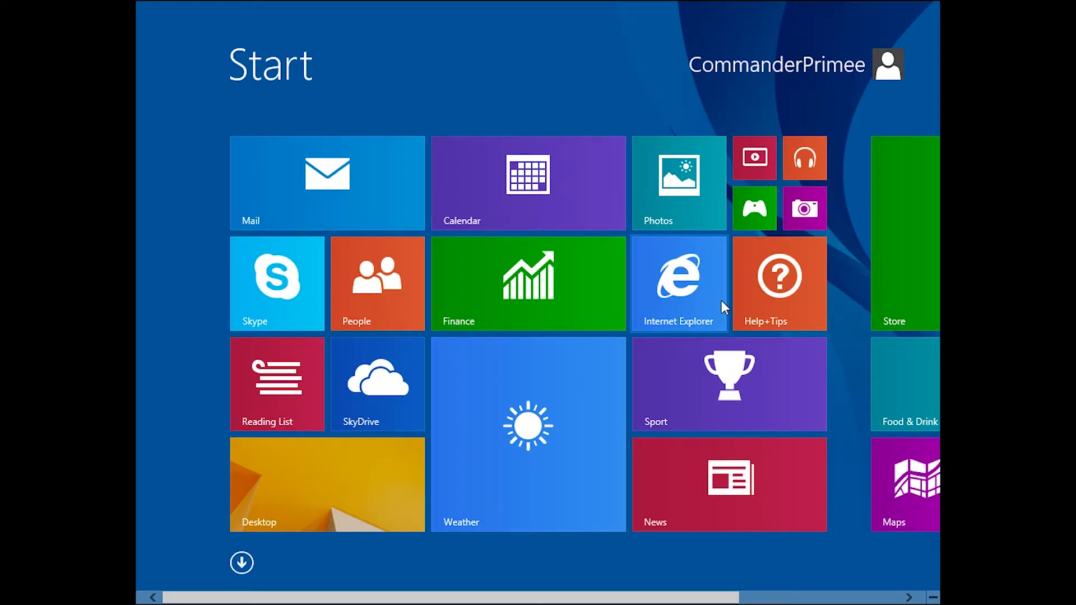
# - Search for settings, open PC settings, and follow the corner tip back to the Start screen
pyautogui.write('settings')
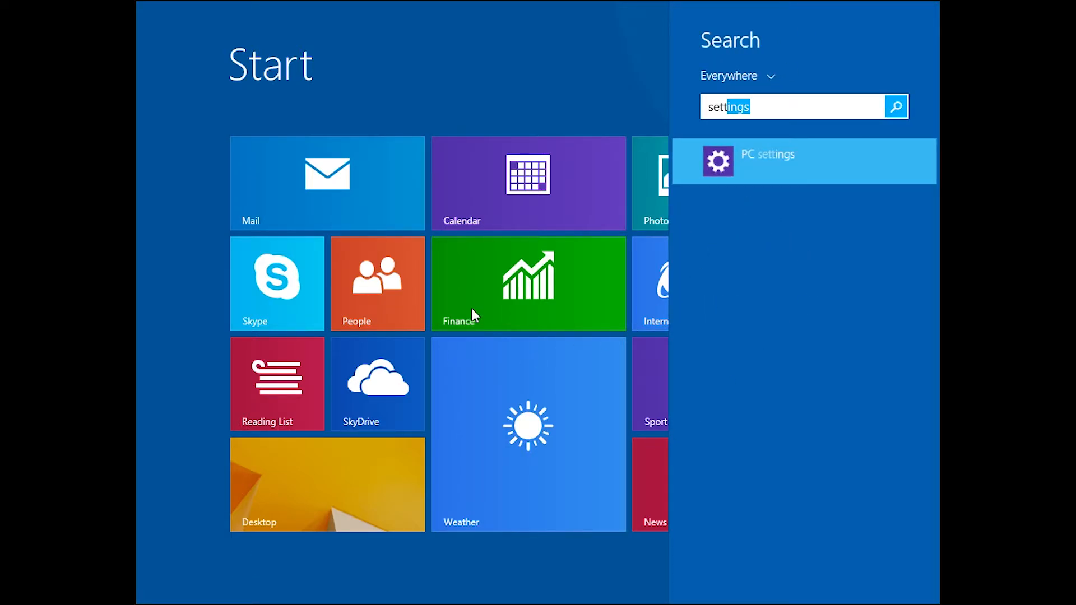
pyautogui.press('Return')
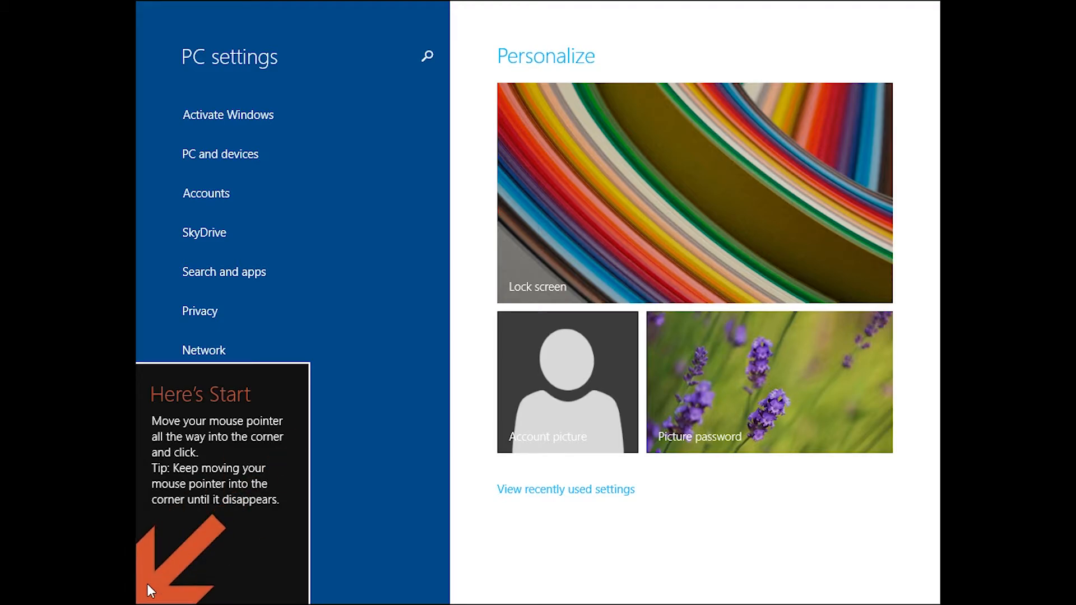
pyautogui.click(140, 599)
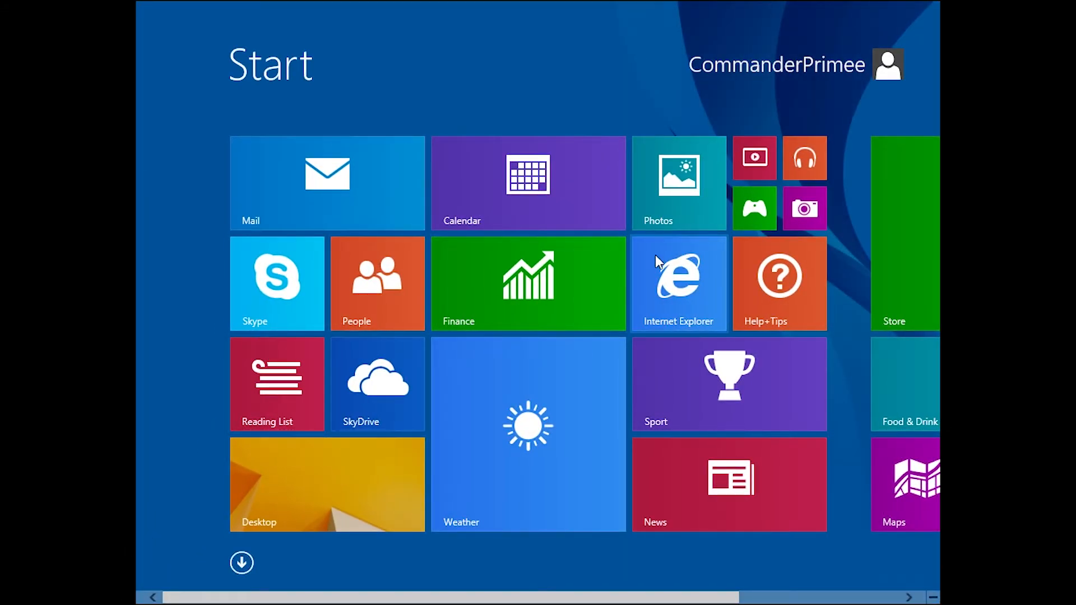
# - Search for settings, open PC settings, and go to the PC and devices section
pyautogui.write('settings')
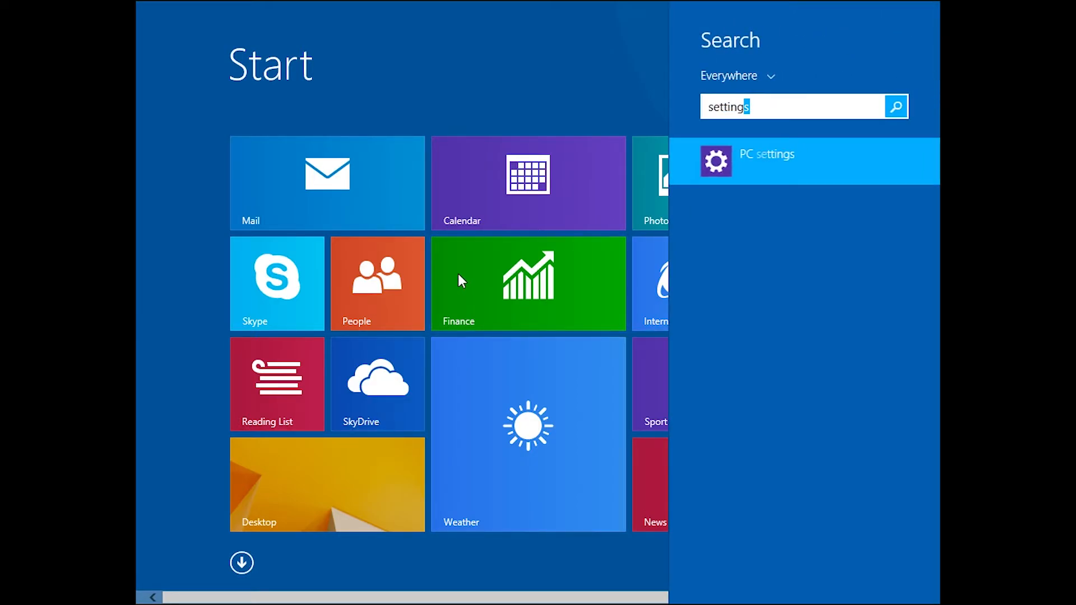
pyautogui.click(747, 162)
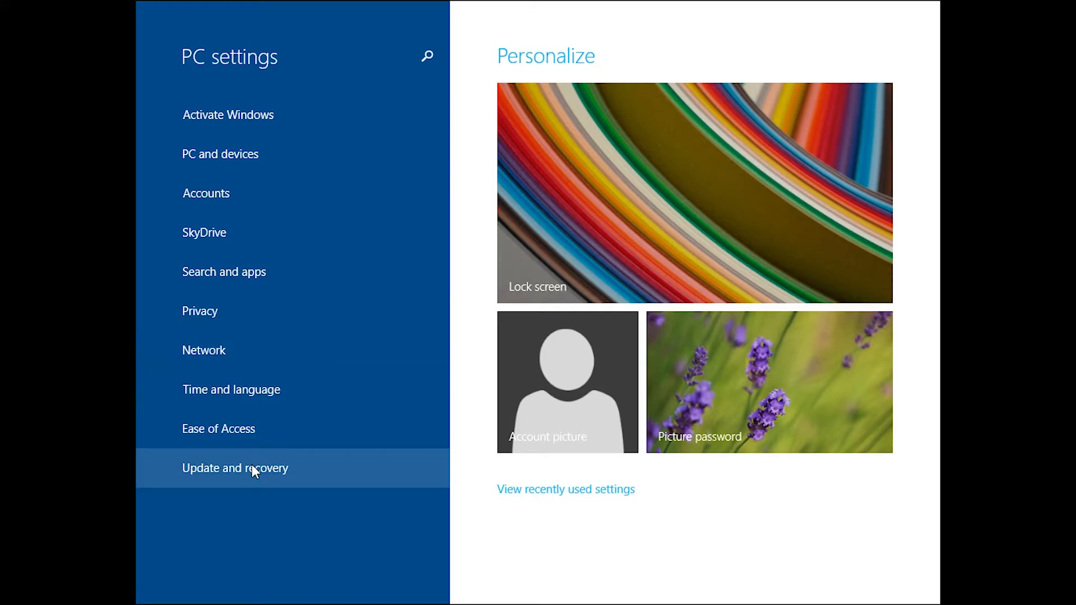
pyautogui.click(264, 165)
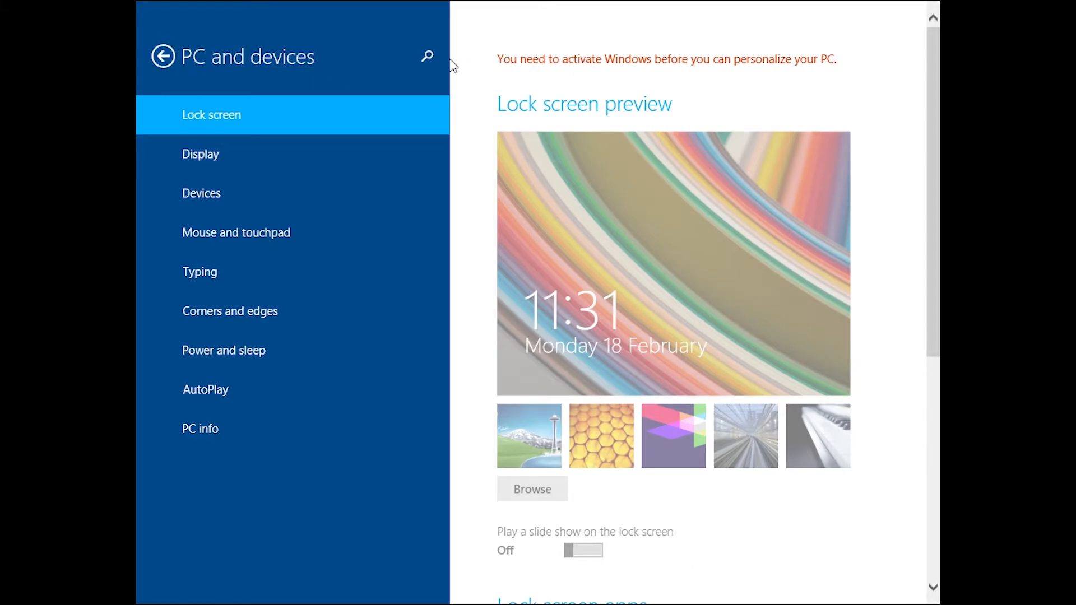
# - Search the settings for display and open Display settings from the results
pyautogui.click(427, 56)
pyautogui.write('displa')
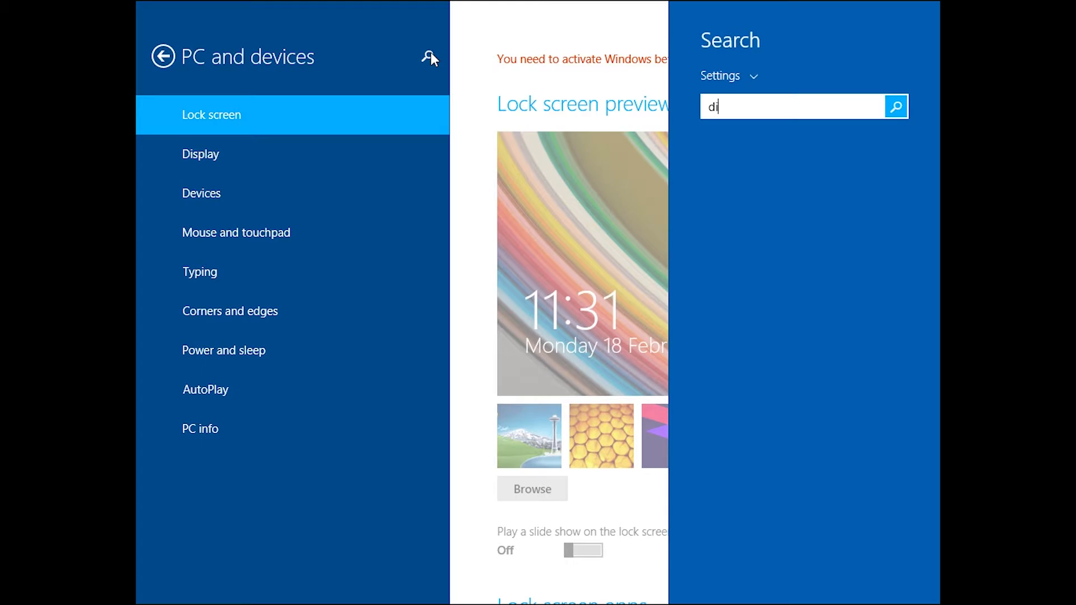
pyautogui.write('y')
pyautogui.click(895, 106)
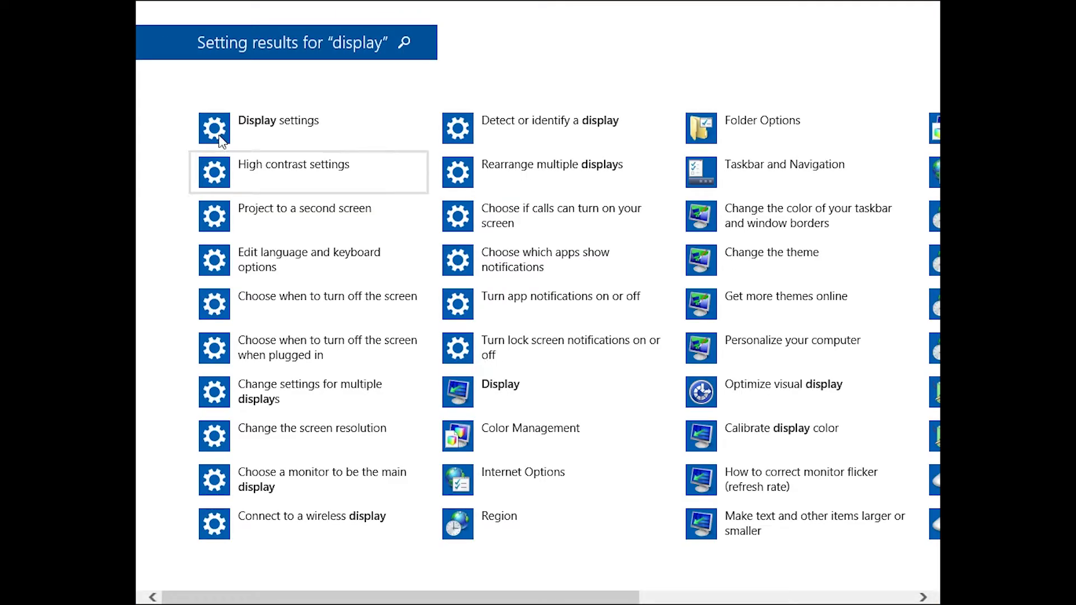
pyautogui.click(273, 133)
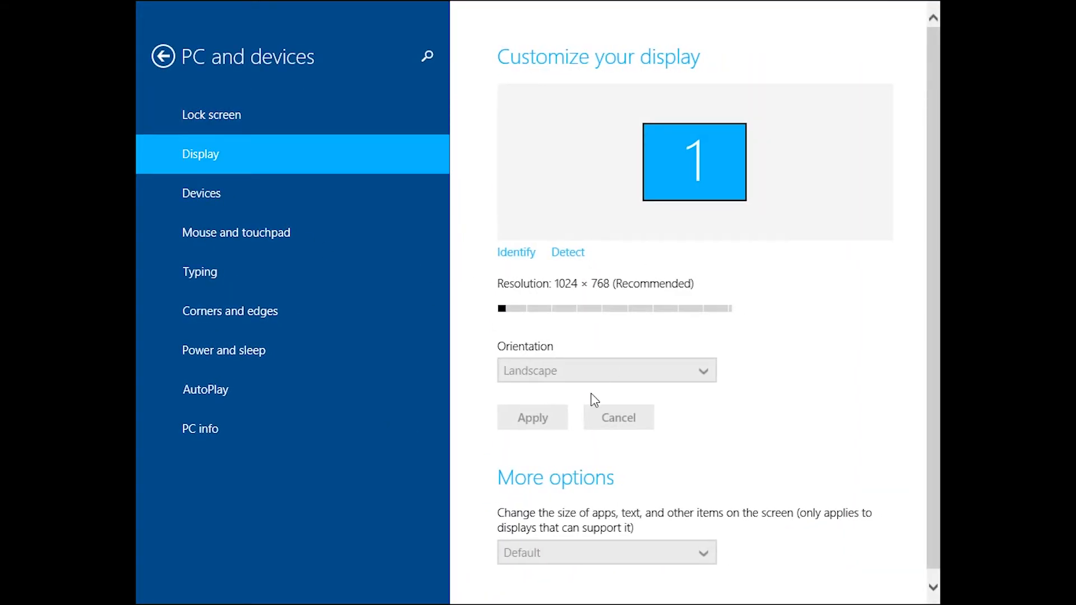
# - Set the screen resolution to 1920 × 1080 and keep the changed display settings
pyautogui.moveTo(512, 308); pyautogui.dragTo(939, 318)
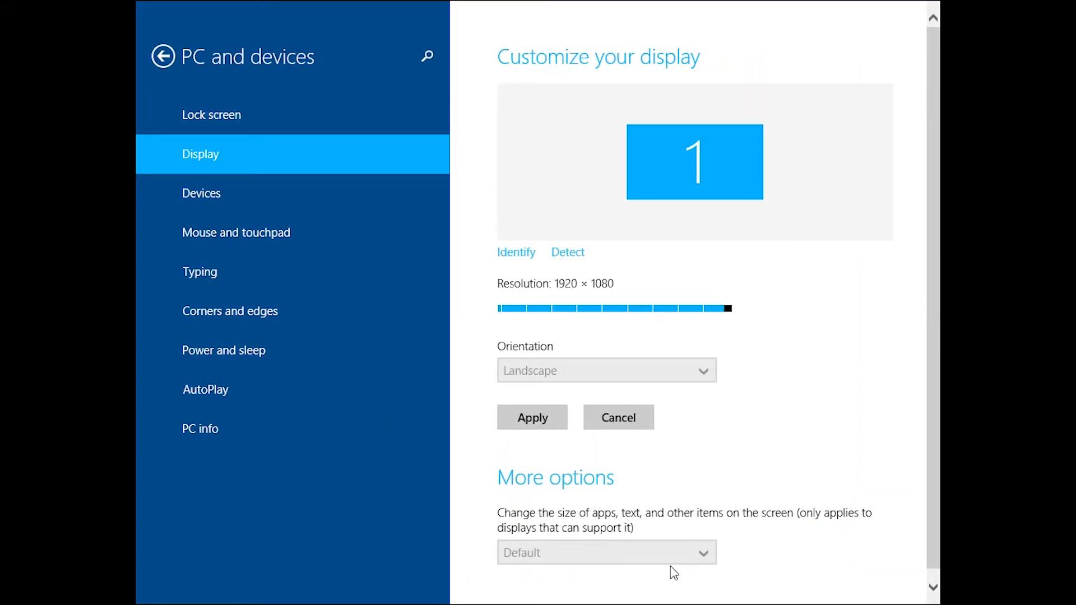
pyautogui.click(532, 405)
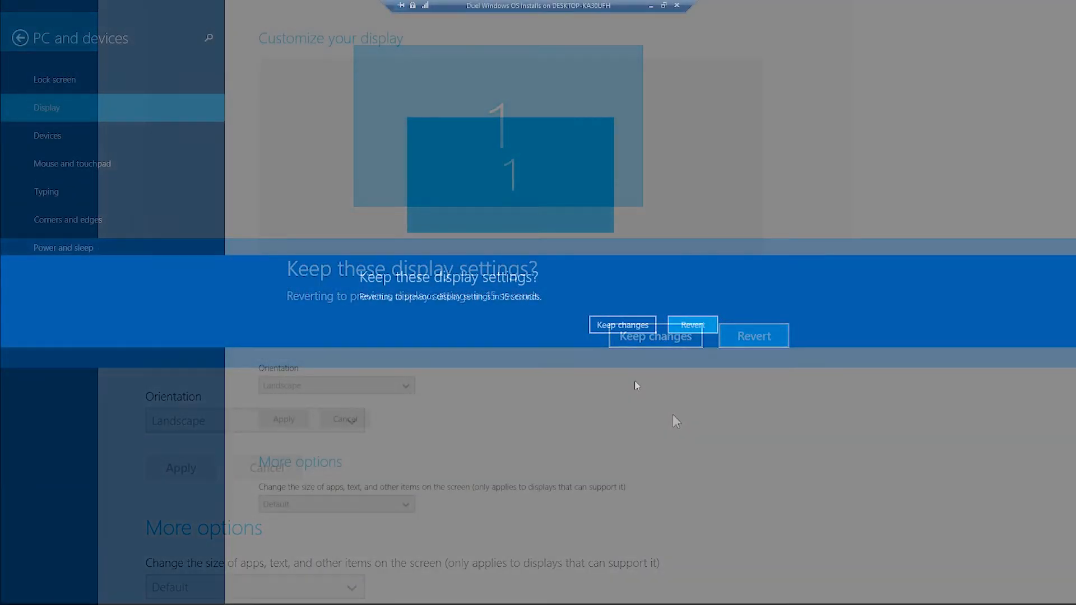
pyautogui.click(633, 322)
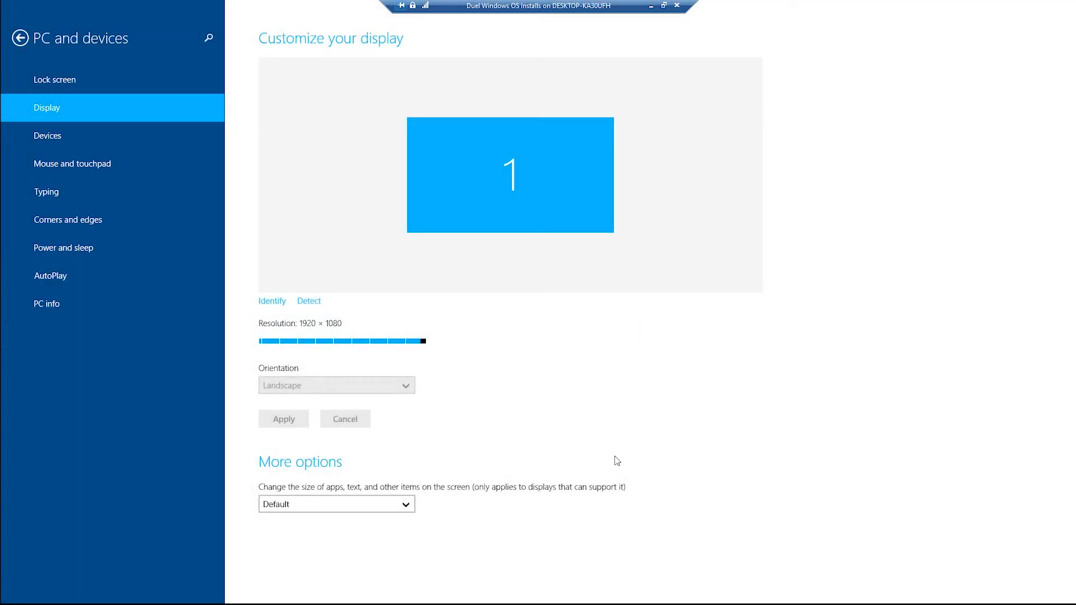
# - Leave the display settings for the desktop, open File Explorer, and inspect the folders and drives under This PC
pyautogui.click(19, 38)
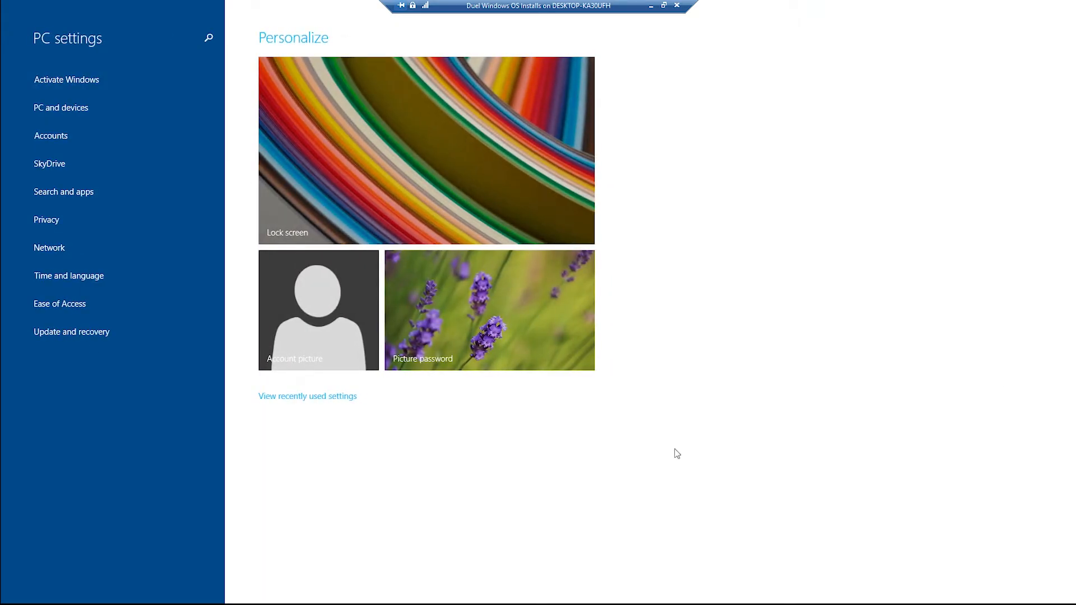
pyautogui.hotkey('alt', 'Tab')
pyautogui.hotkey('alt', 'Tab')
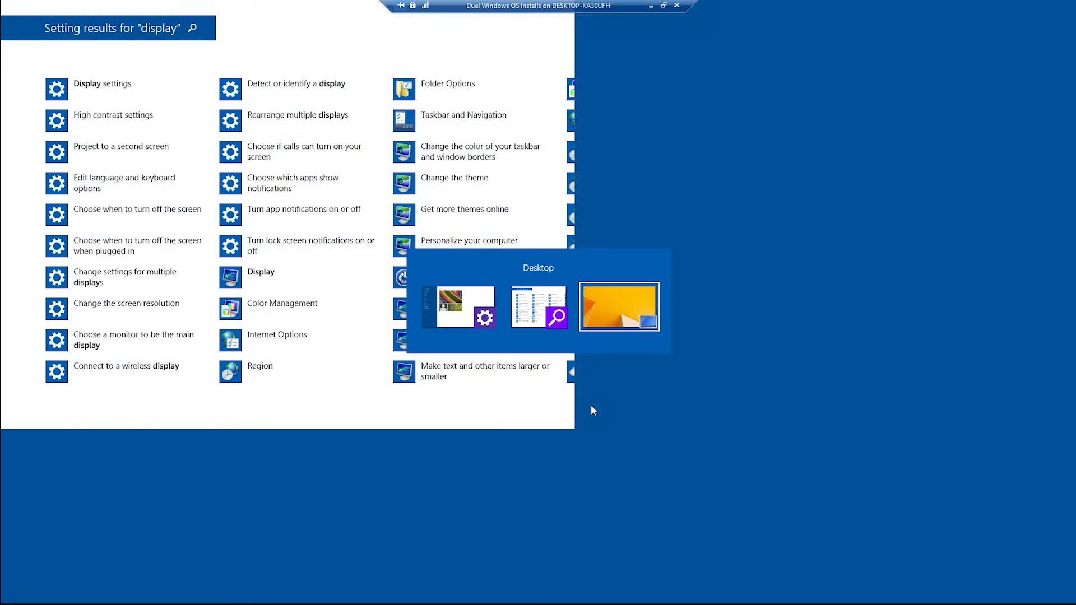
pyautogui.click(95, 599)
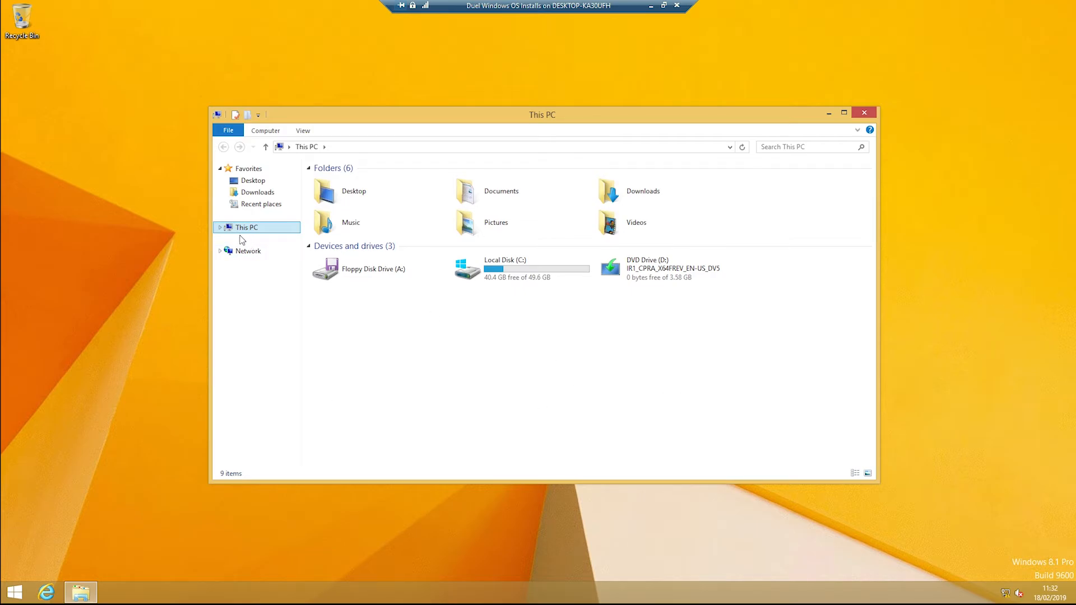
pyautogui.click(218, 227)
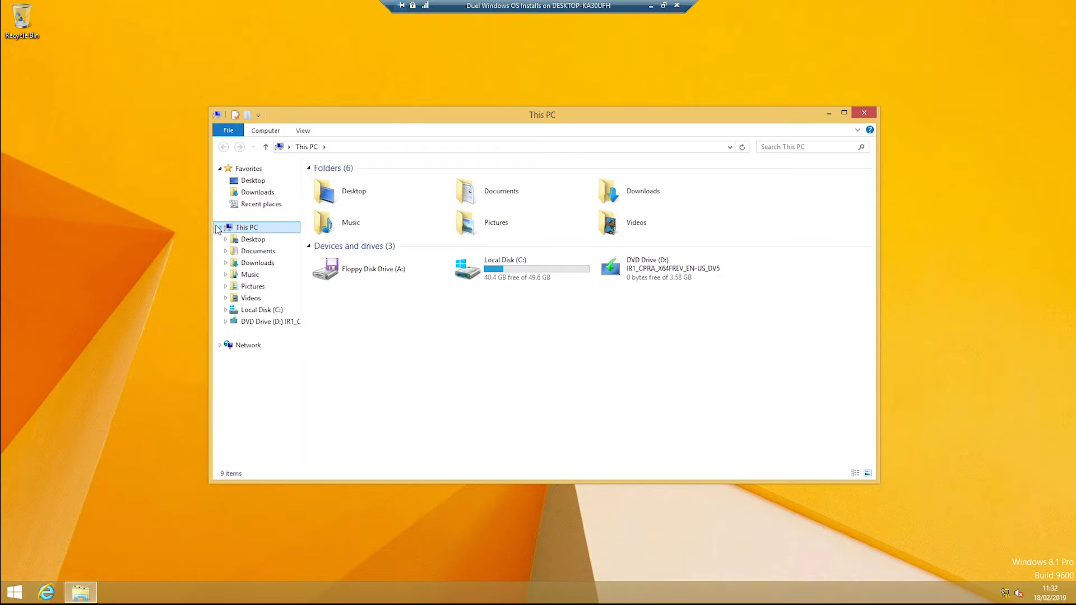
pyautogui.click(218, 228)
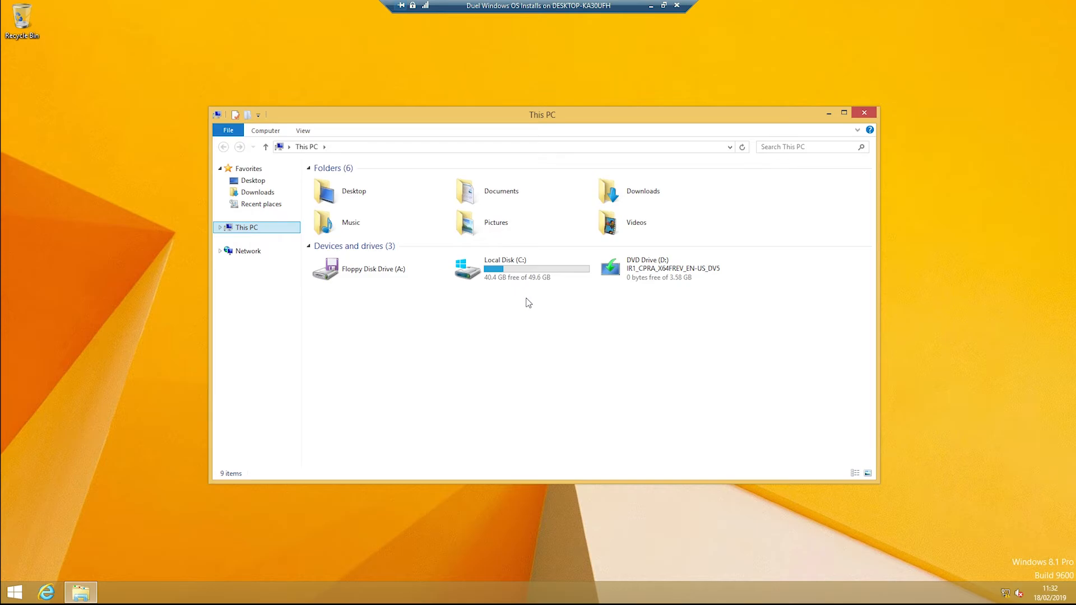
# - Examine the contents of the Program Files (x86) and Program Files folders on Local Disk (C:)
pyautogui.doubleClick(524, 270)
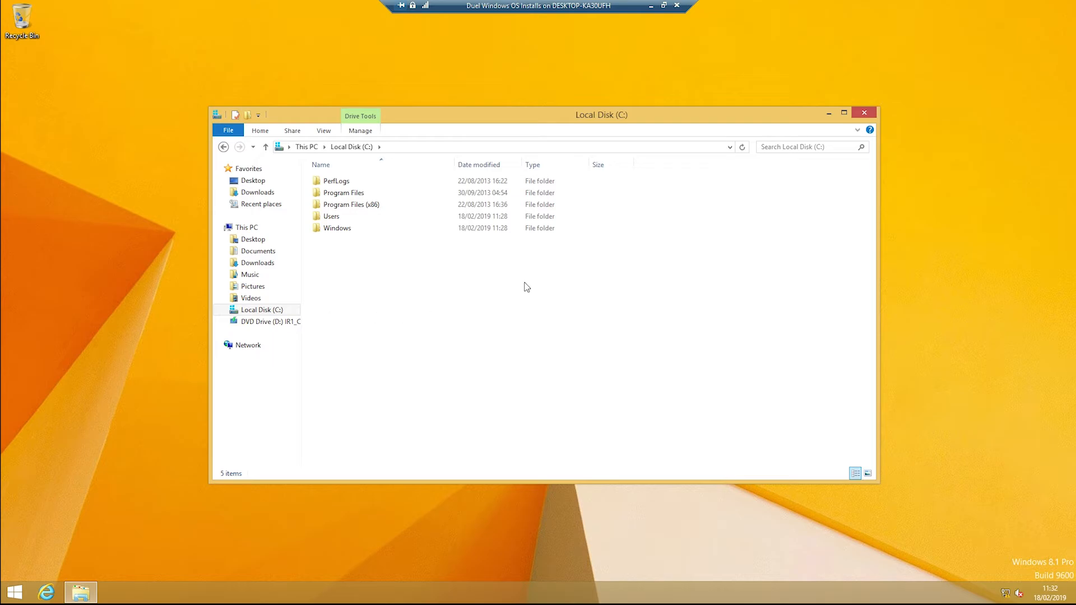
pyautogui.doubleClick(403, 206)
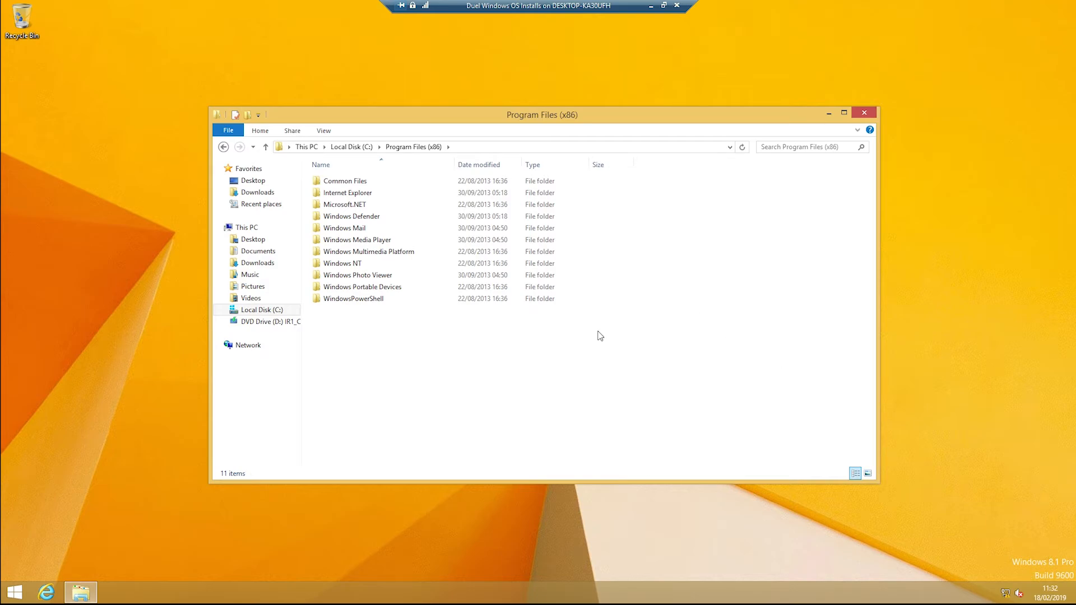
pyautogui.press('BackSpace')
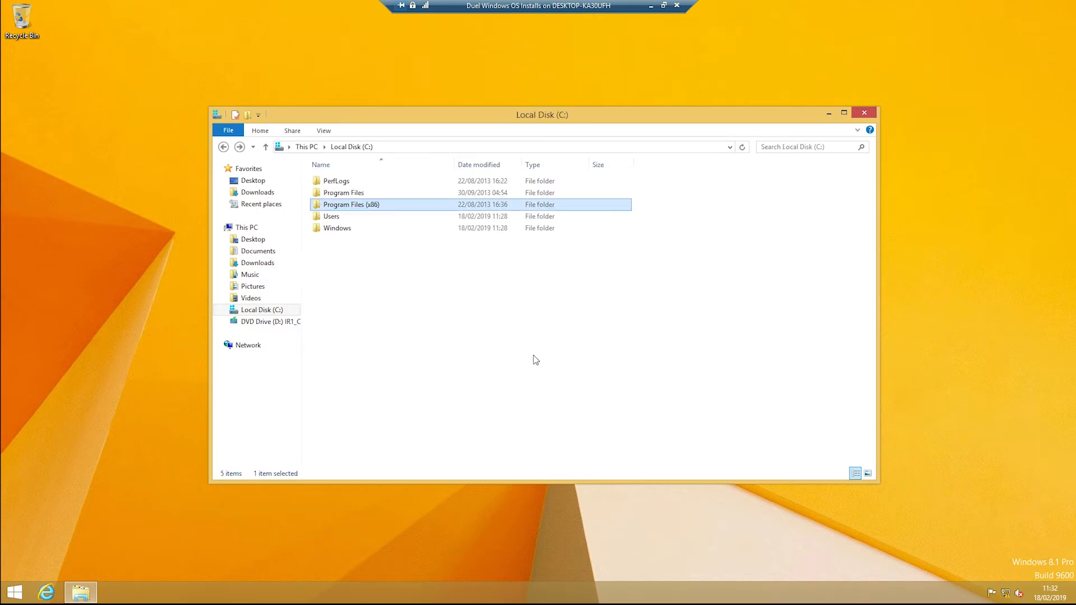
pyautogui.doubleClick(358, 194)
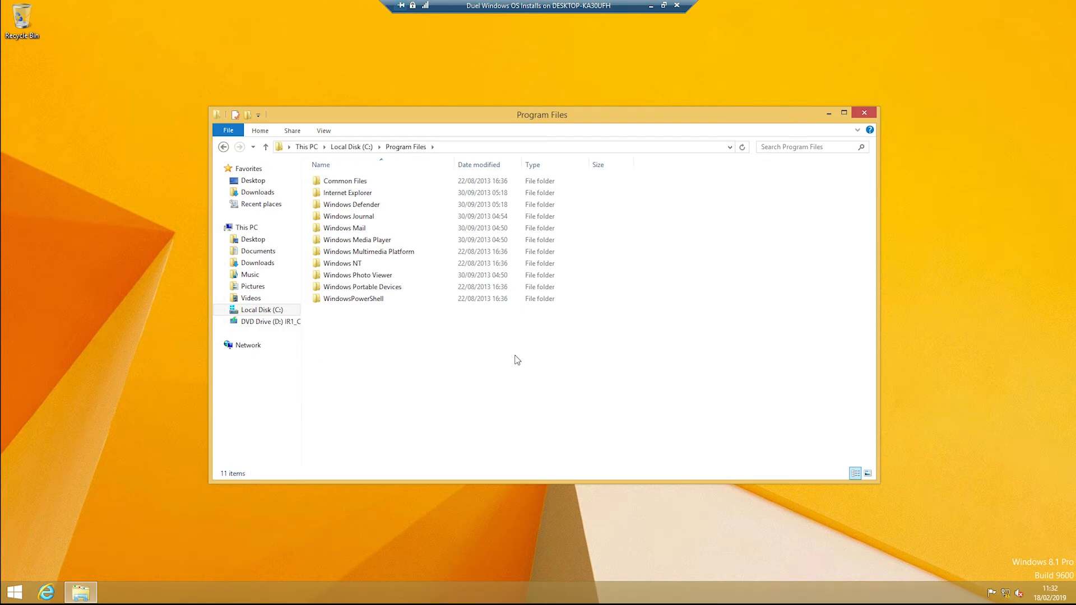
pyautogui.moveTo(332, 371); pyautogui.dragTo(372, 178)
pyautogui.click(771, 382)
# - Close the File Explorer window and minimize the virtual machine connection to switch to Hyper-V Manager
pyautogui.click(864, 113)
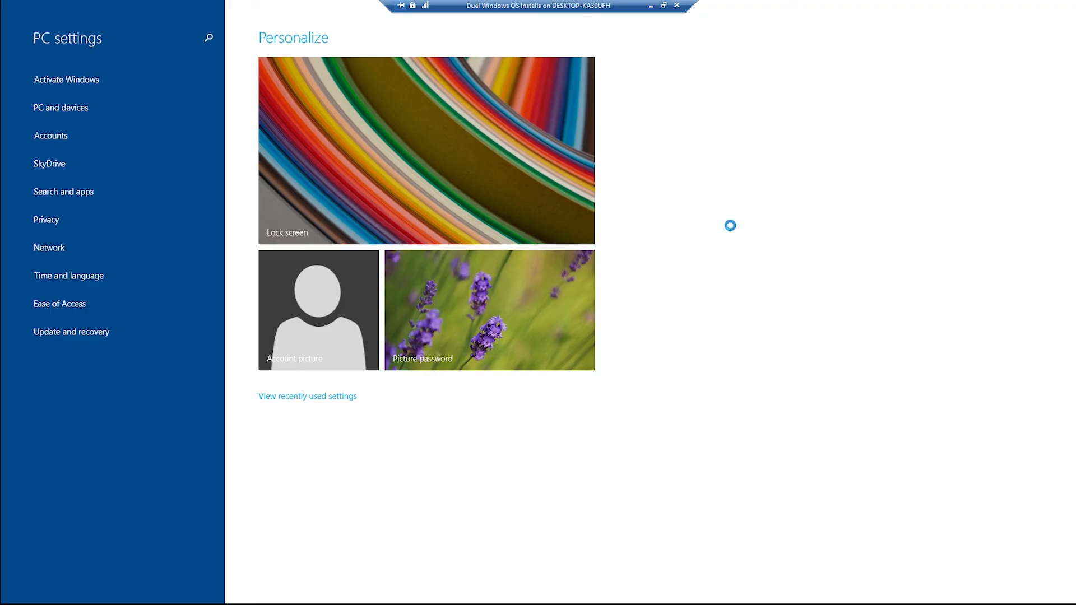
pyautogui.click(651, 5)
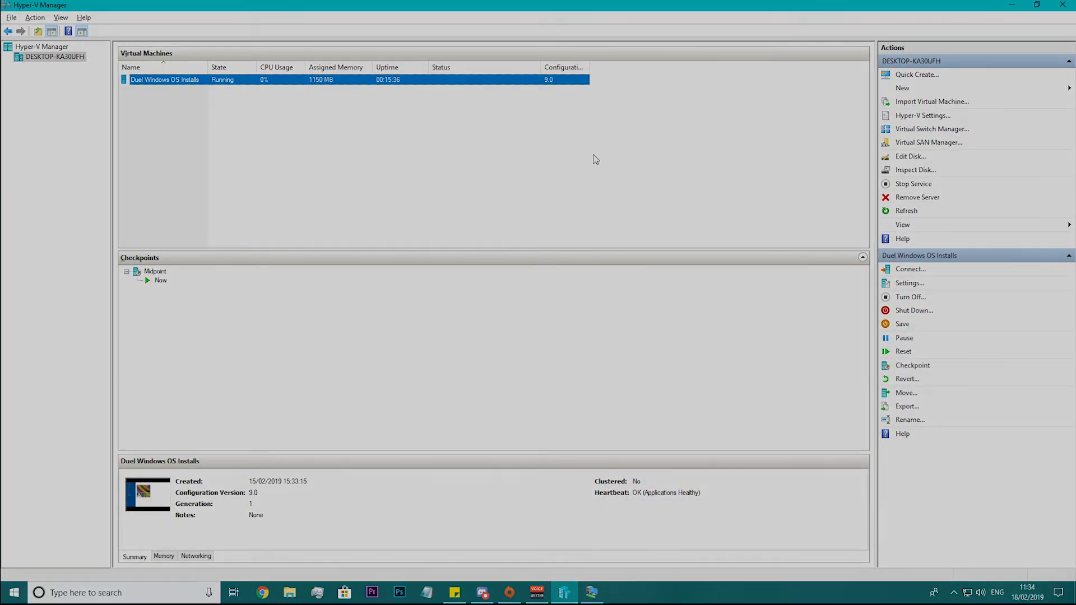